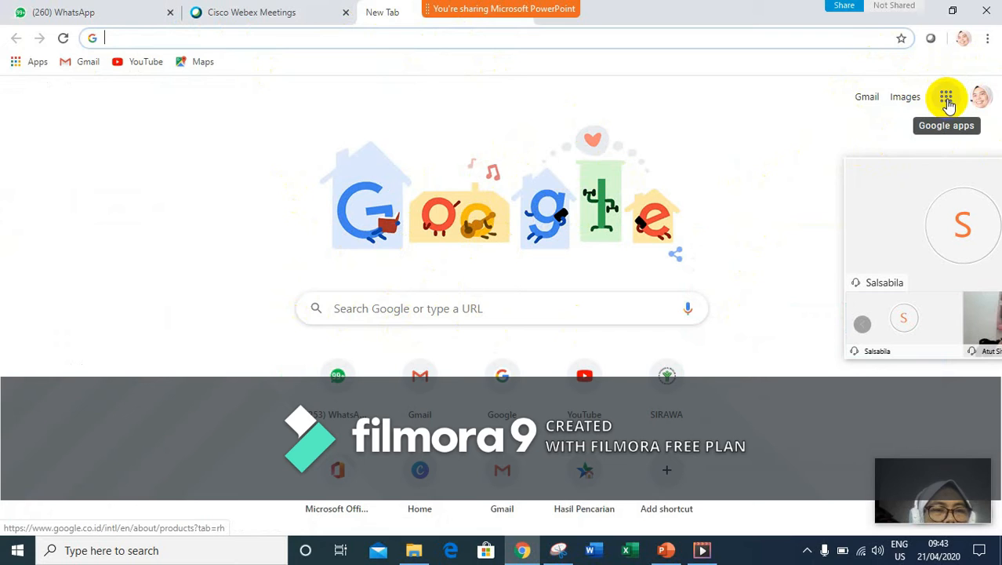
- Open Google Drive from the Google apps list, moving the floating meeting video window out of the way
left_click(946, 100)
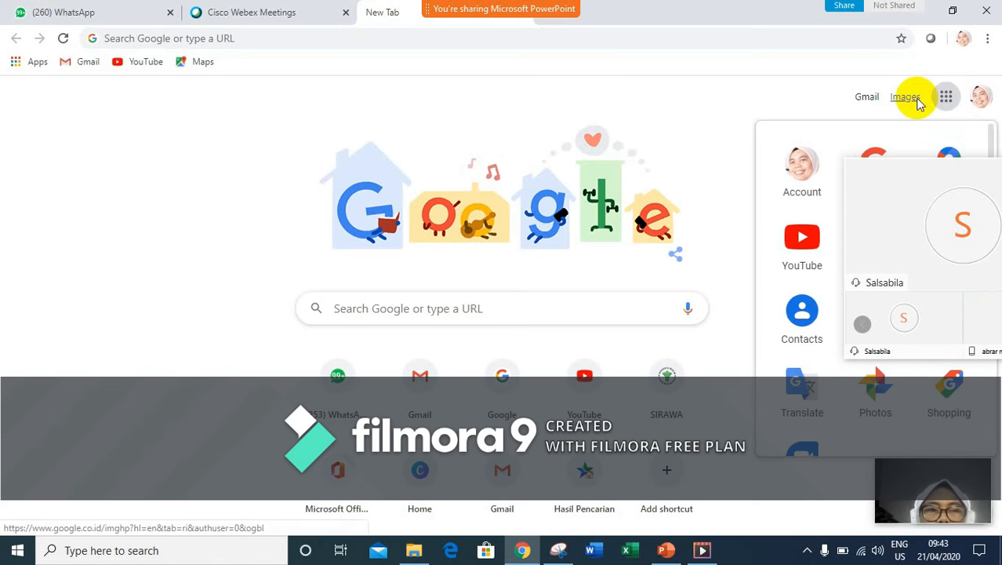
left_click_drag(902, 212, 496, 284)
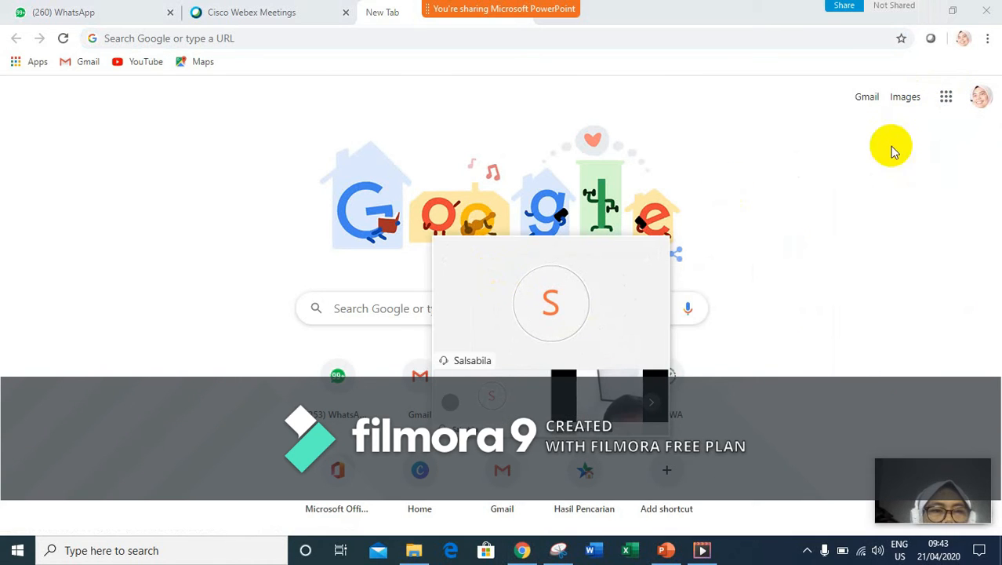
left_click(947, 96)
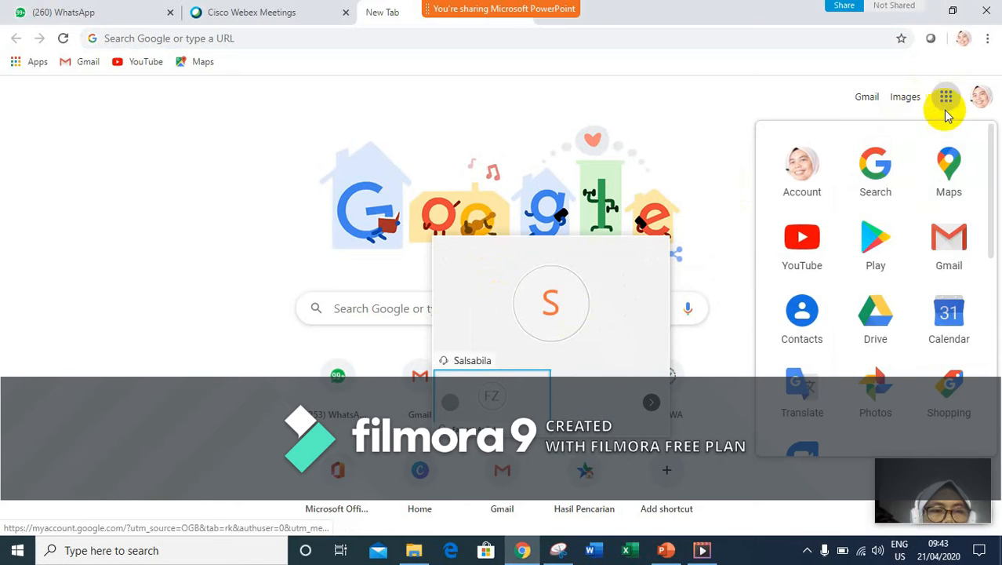
left_click(885, 314)
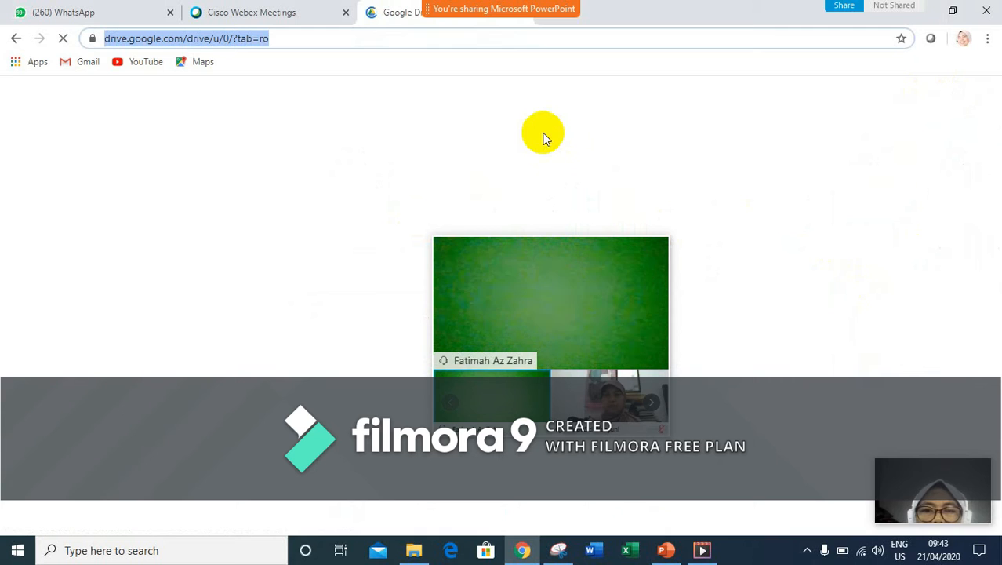
left_click(501, 255)
left_click_drag(501, 255, 906, 273)
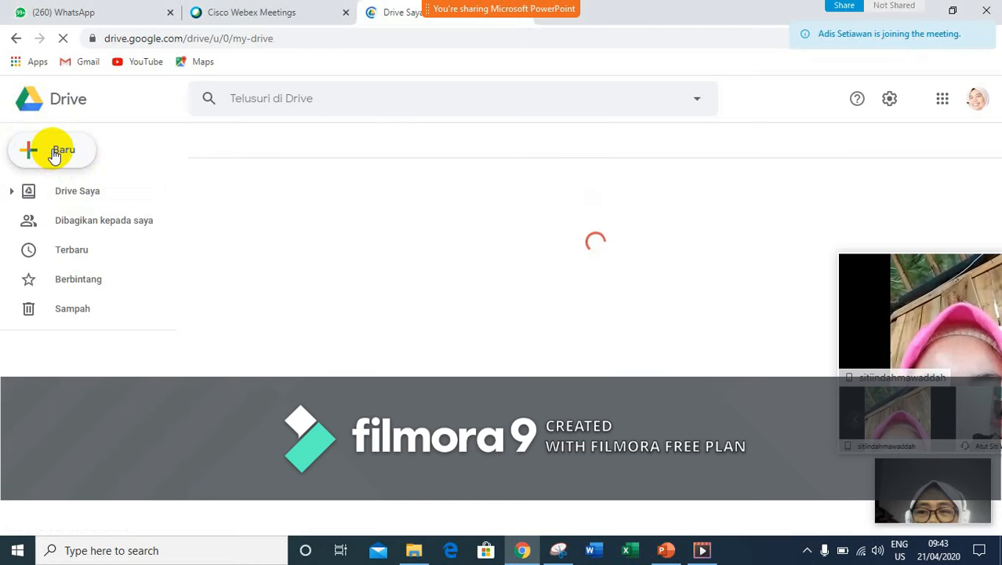
- Create a new blank Google Formulir form in Drive Saya
left_click(77, 155)
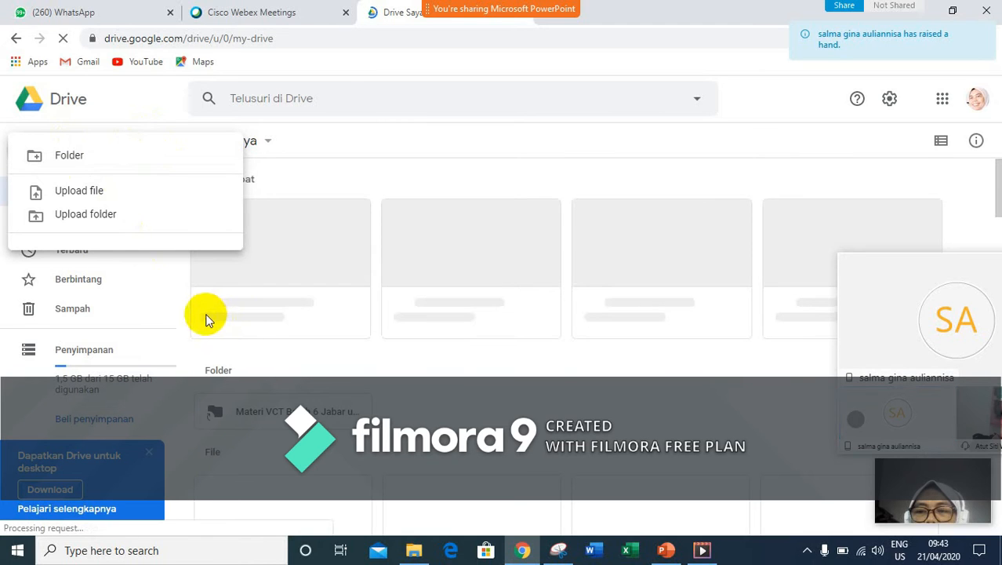
left_click(174, 286)
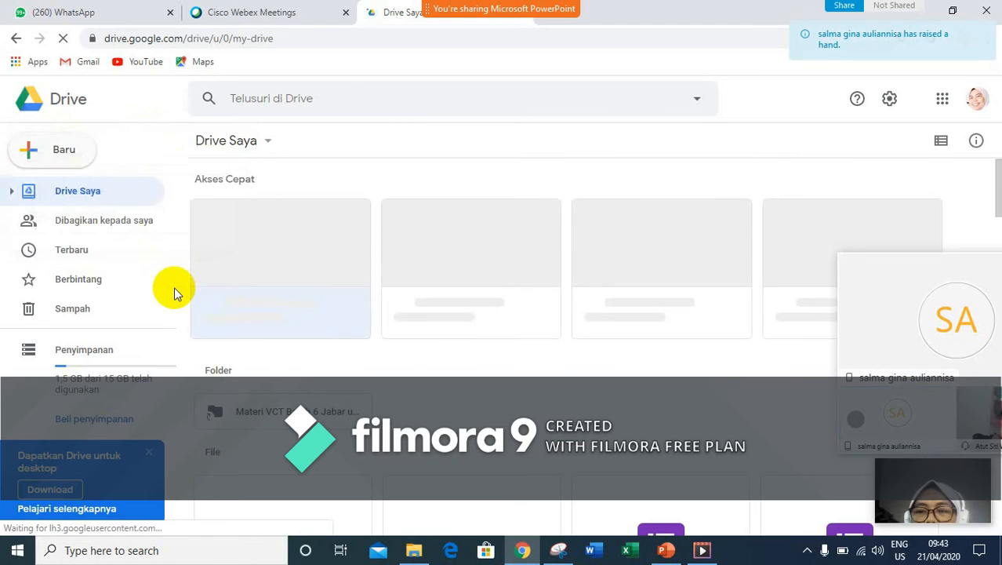
left_click(74, 163)
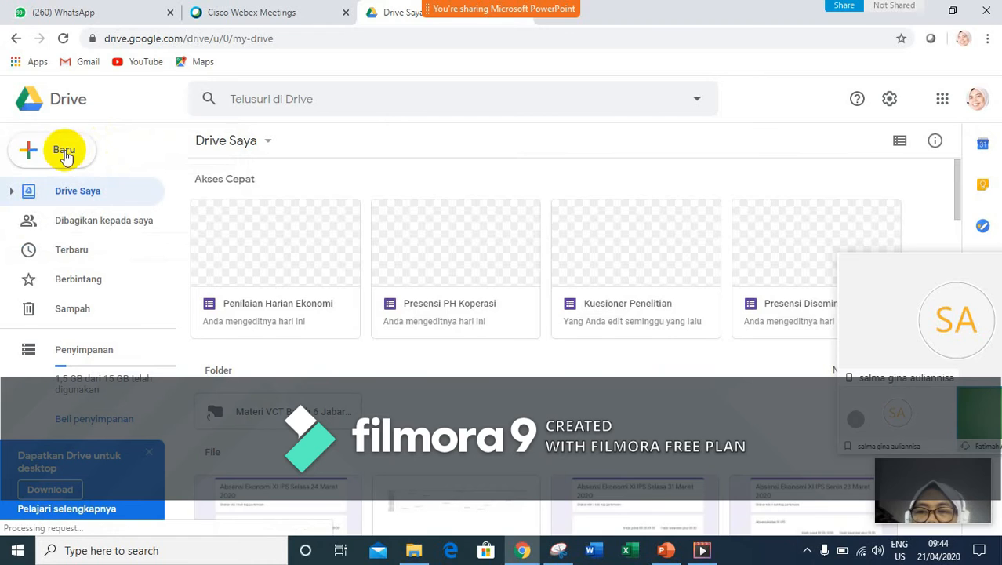
left_click(65, 154)
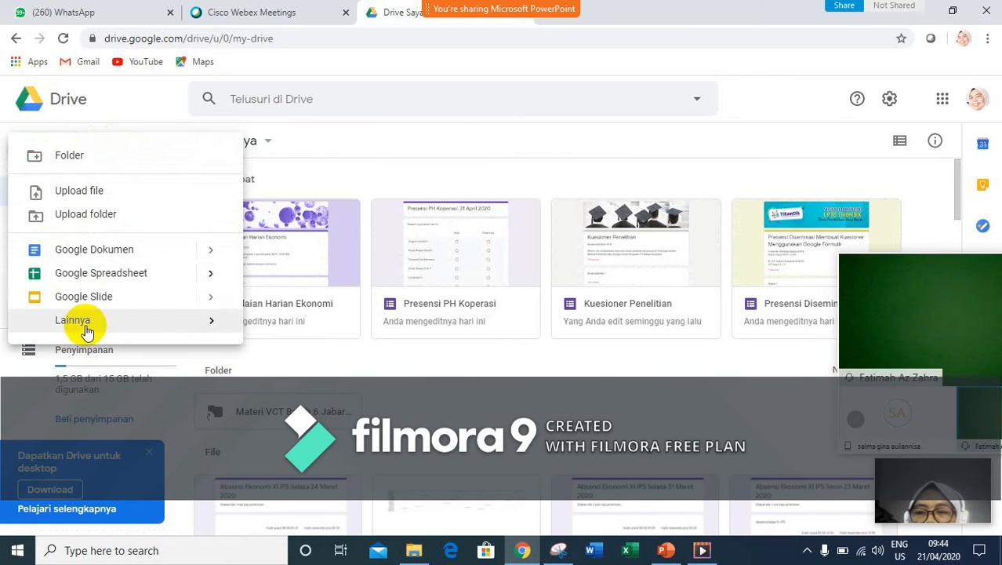
mouse_move(87, 329)
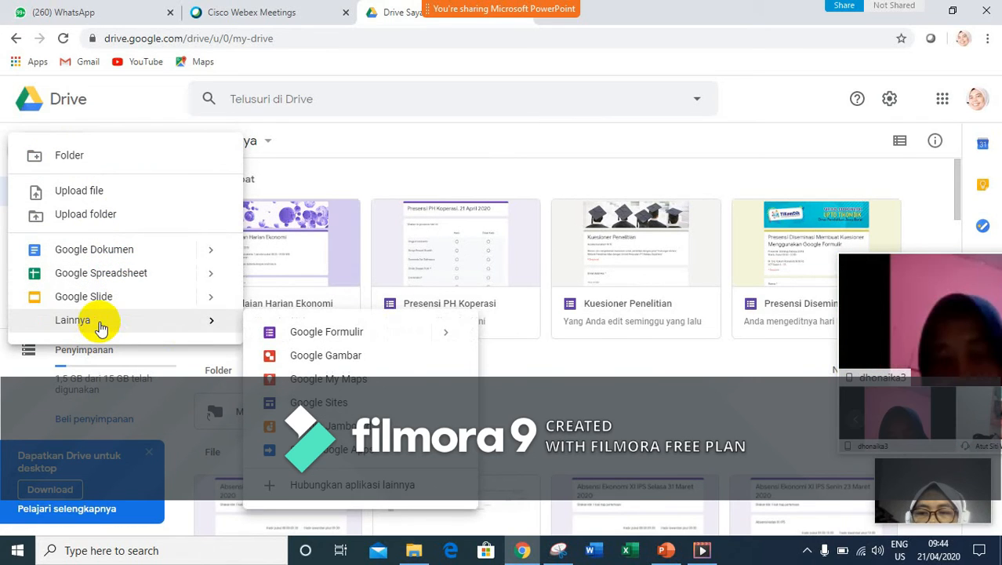
left_click(328, 337)
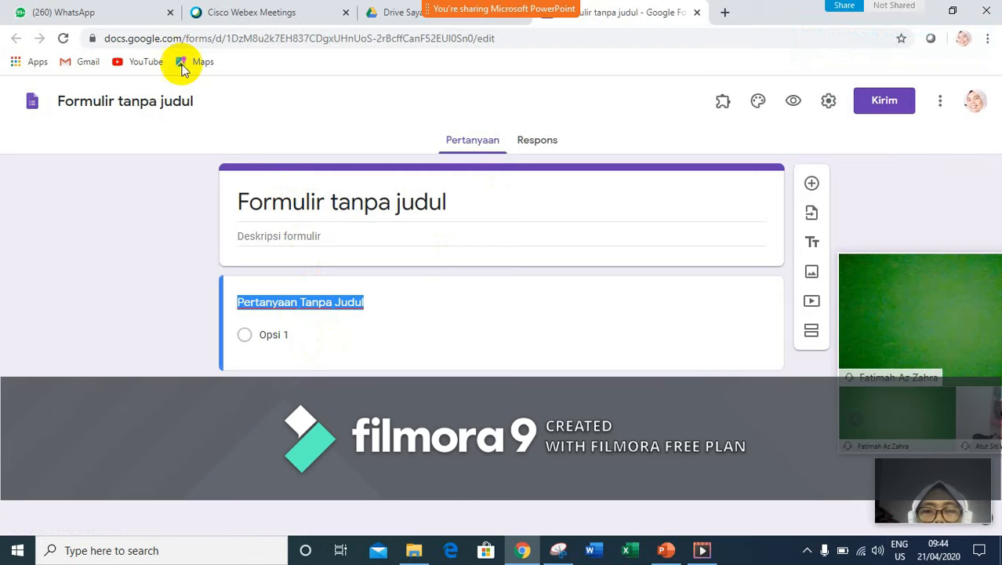
- Title the form "Survei Minat Baca Siswa SD Al Muslim" and apply the same title as its file name
left_click(287, 201)
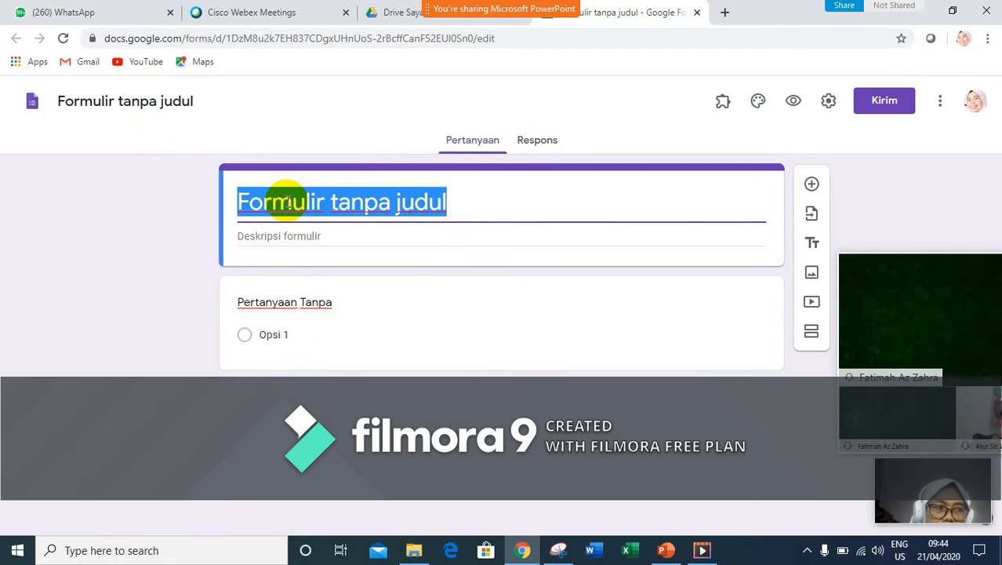
type("Survei ")
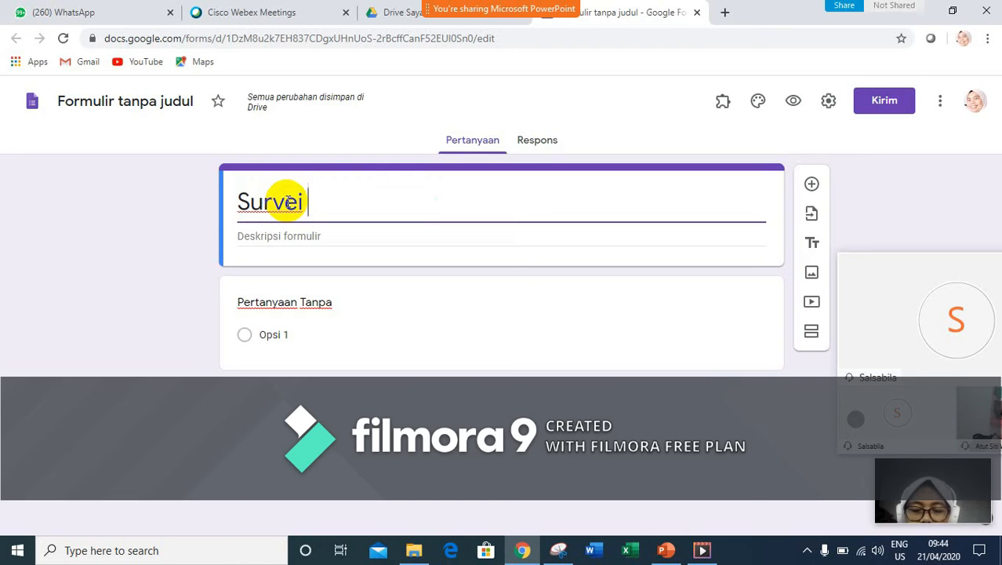
type("Minat Bac")
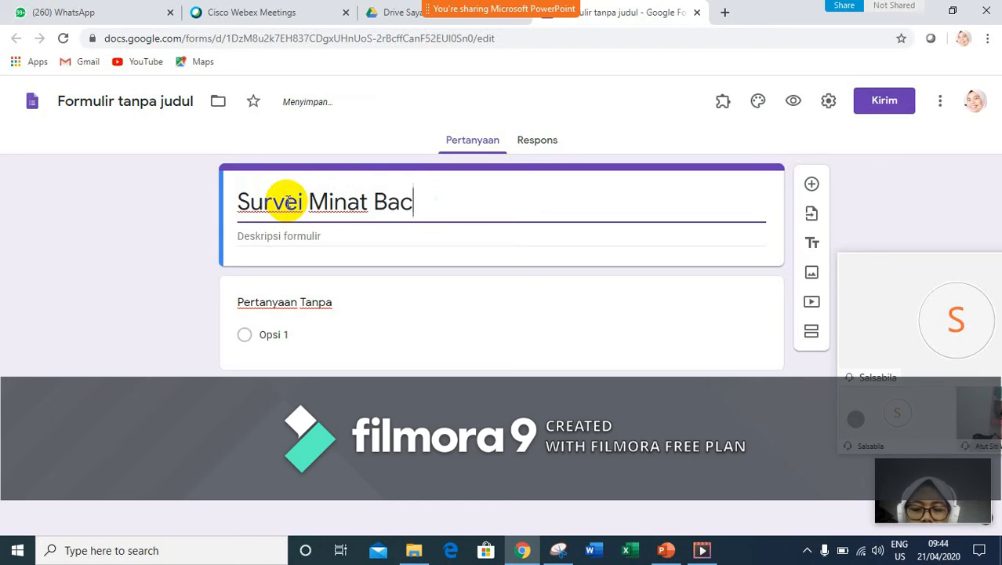
type("a Siswa SD Al Muslim")
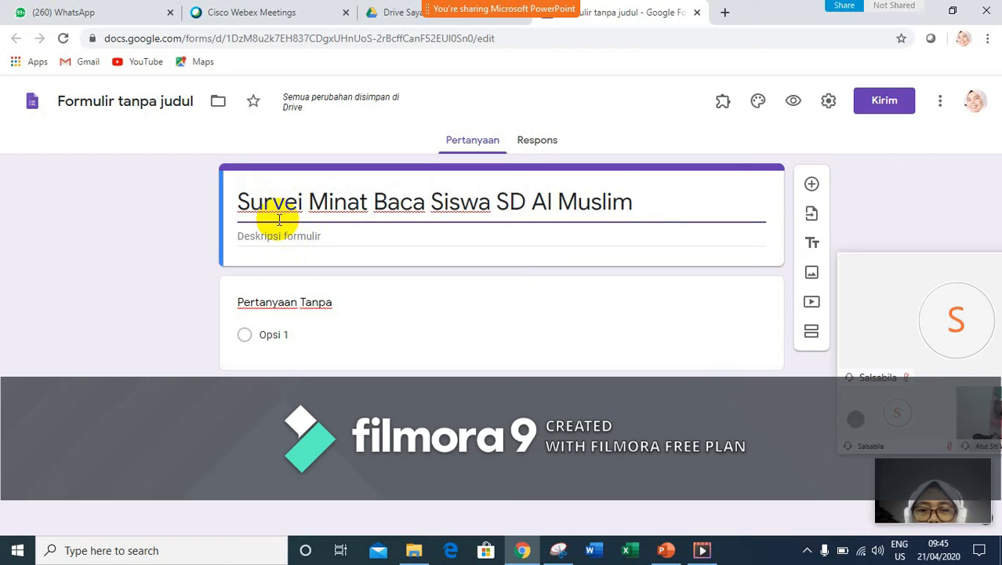
left_click(151, 103)
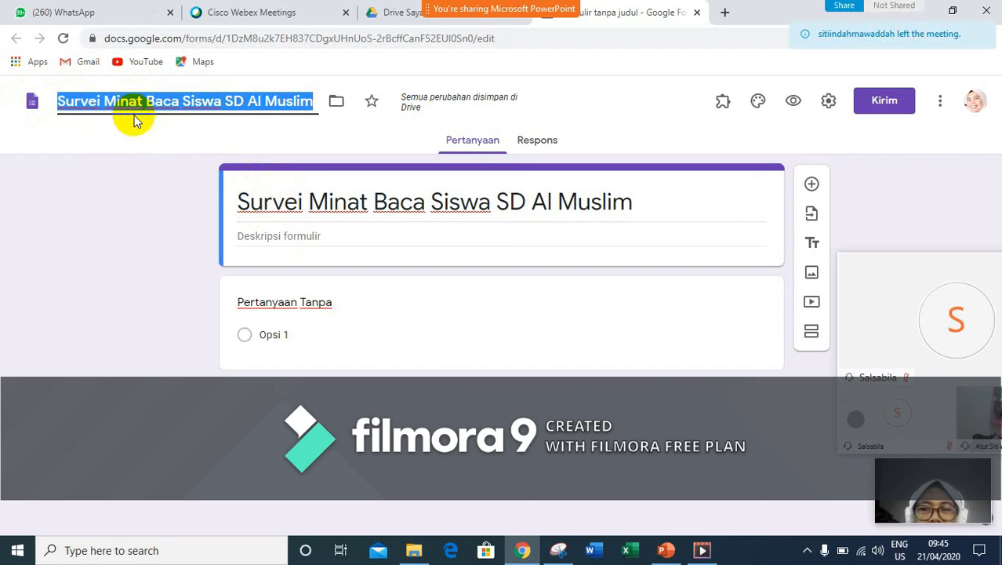
- Start the form description with "Assalamualaikum" and, on a new line, "Mohon izin saya memberikan kuesioner untuk penelitian saya."
left_click(275, 236)
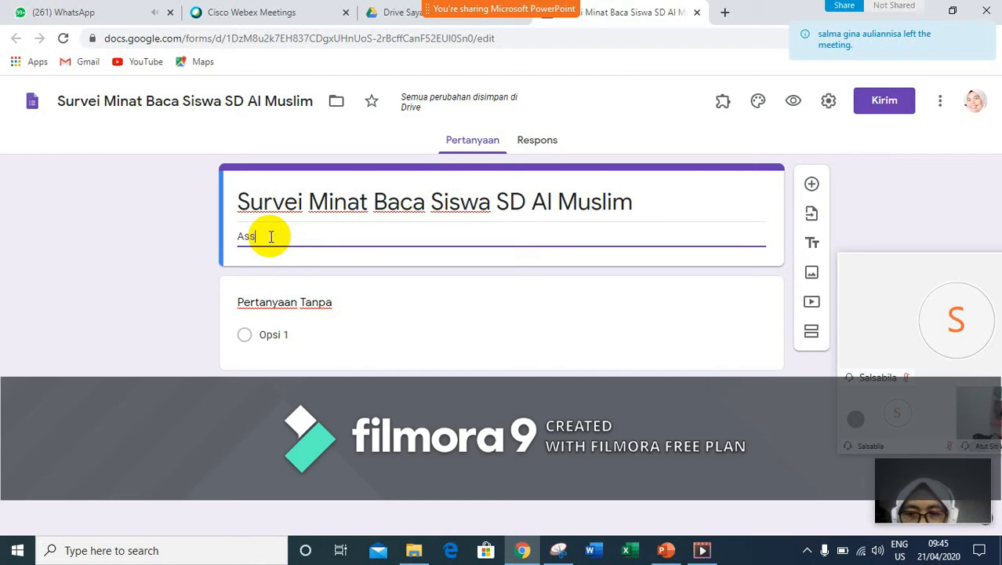
type("lamualaik")
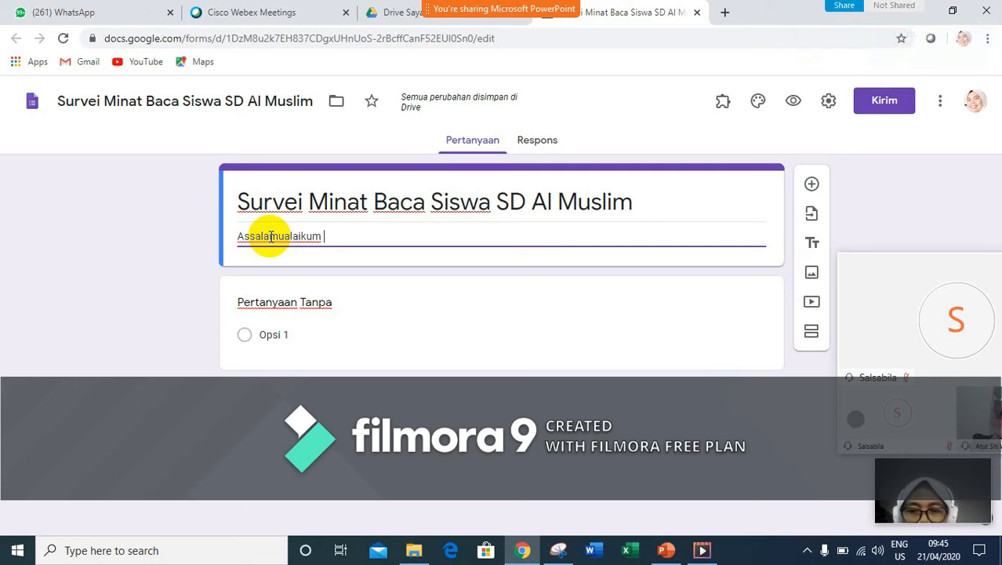
type("um")
key("Return")
type("Mohon izi")
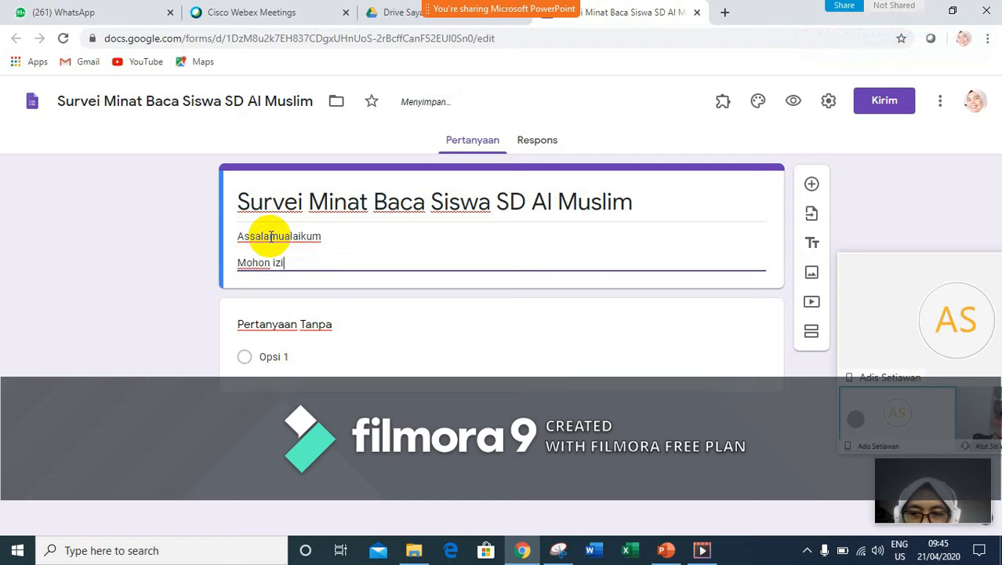
type("n saya memberikan kuesi")
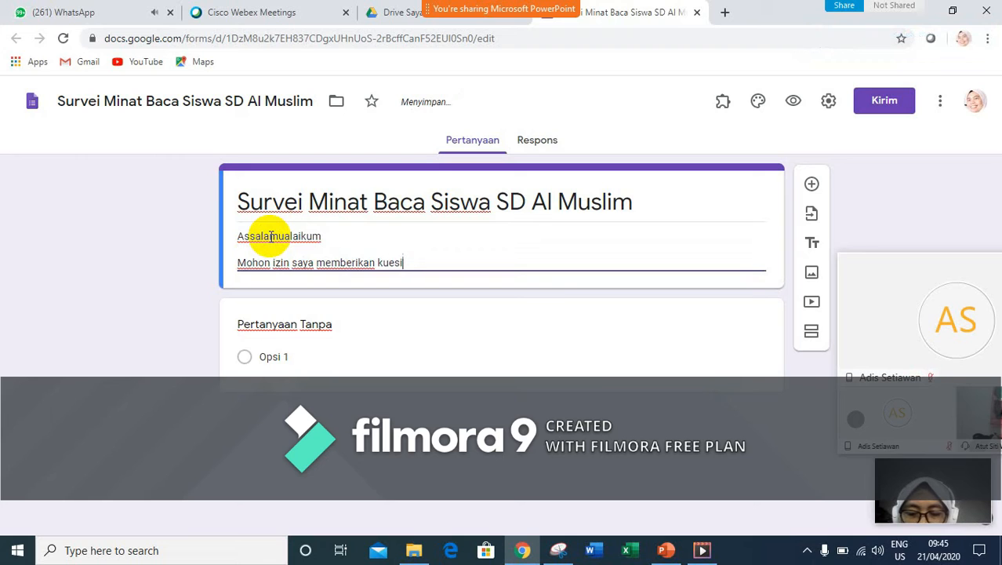
type("oner untuk")
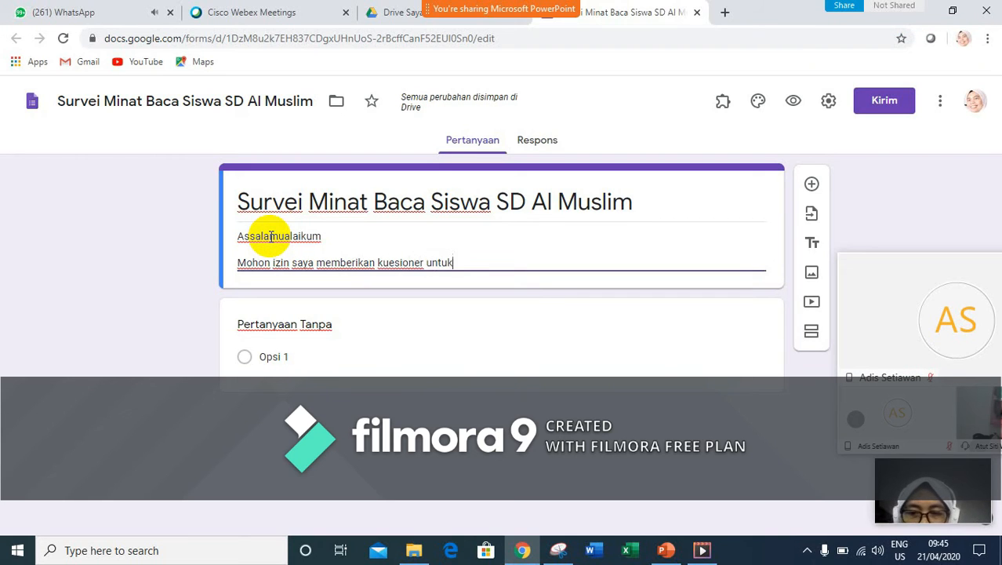
type(" penelitian saya.")
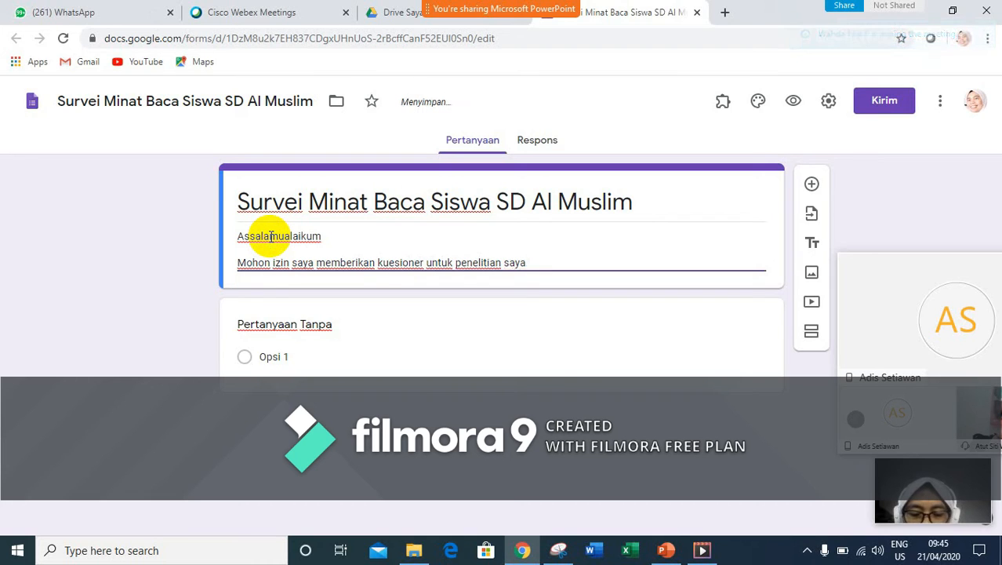
- Close the form description with "terima kasih" and the sender's name on separate lines
key("Return")
key("Return")
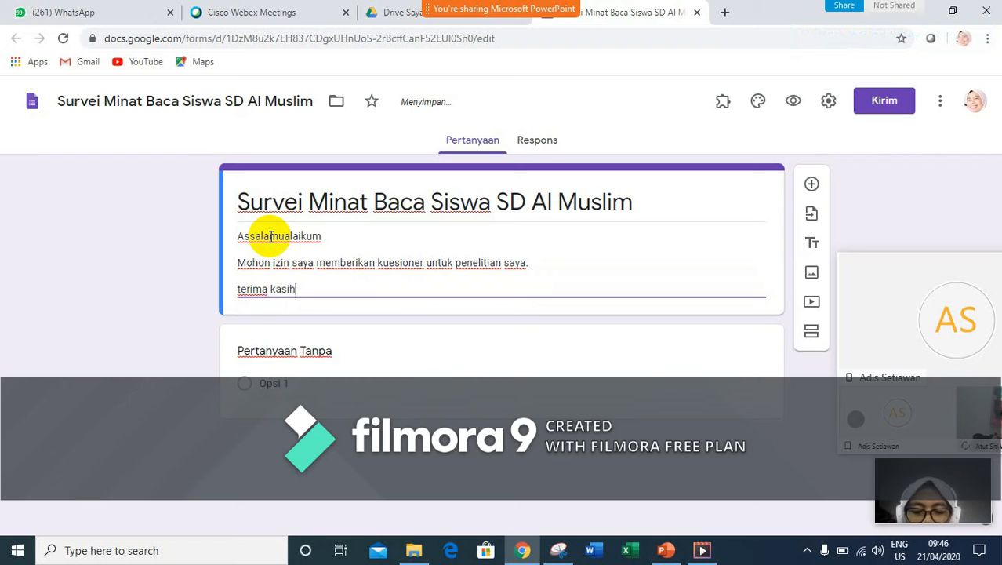
type("terima kasih")
key("Return")
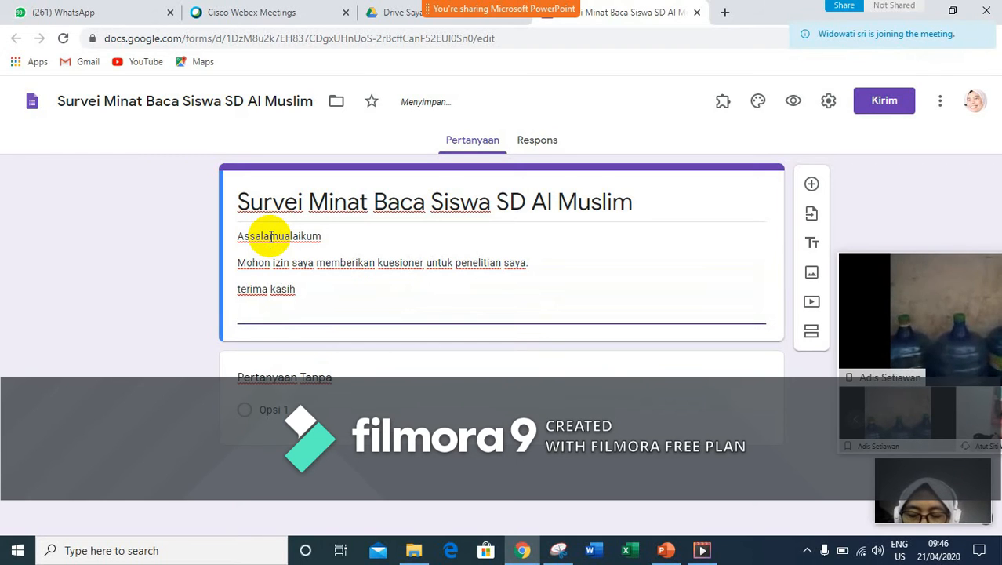
type("Hadie")
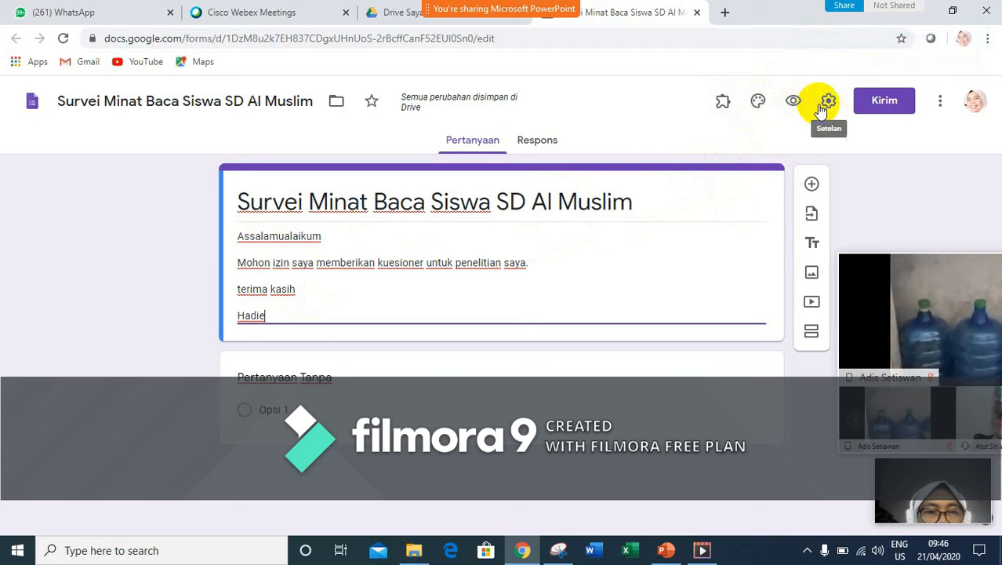
- Customize the form theme by inserting the graduation caps photo from the Ilustrasi category as the header image, keeping the meeting video window clear of the options
left_click(760, 108)
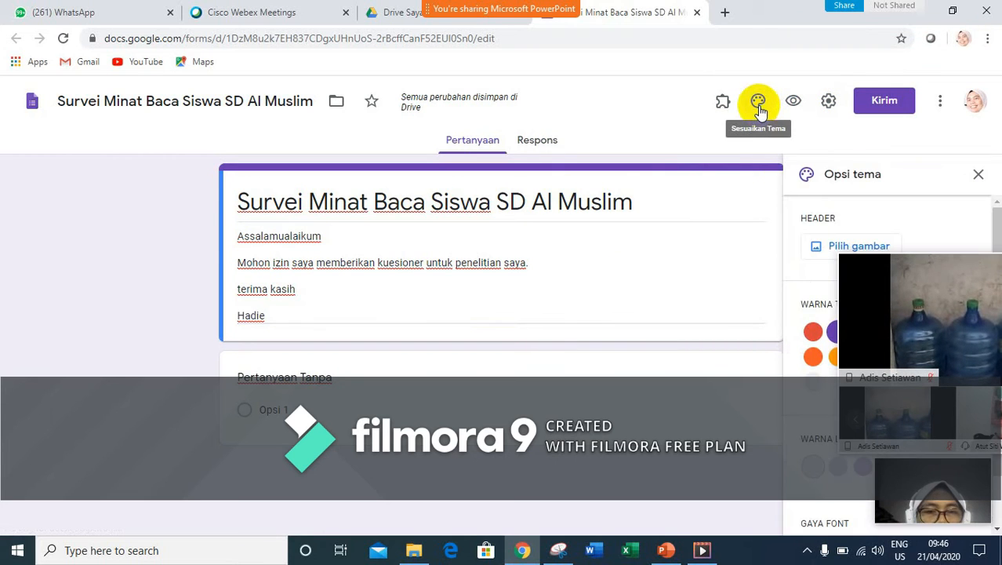
left_click_drag(905, 261, 604, 387)
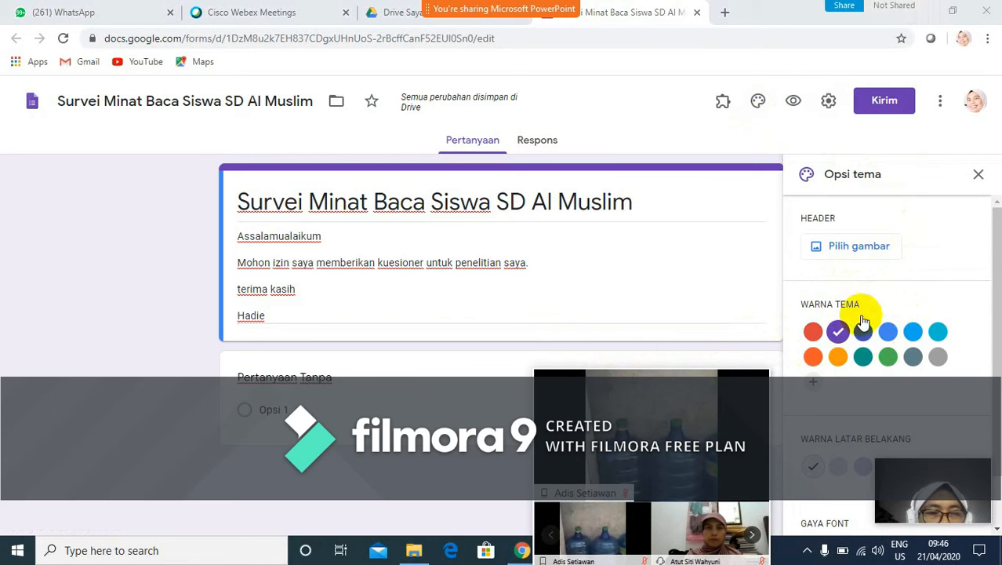
left_click(859, 250)
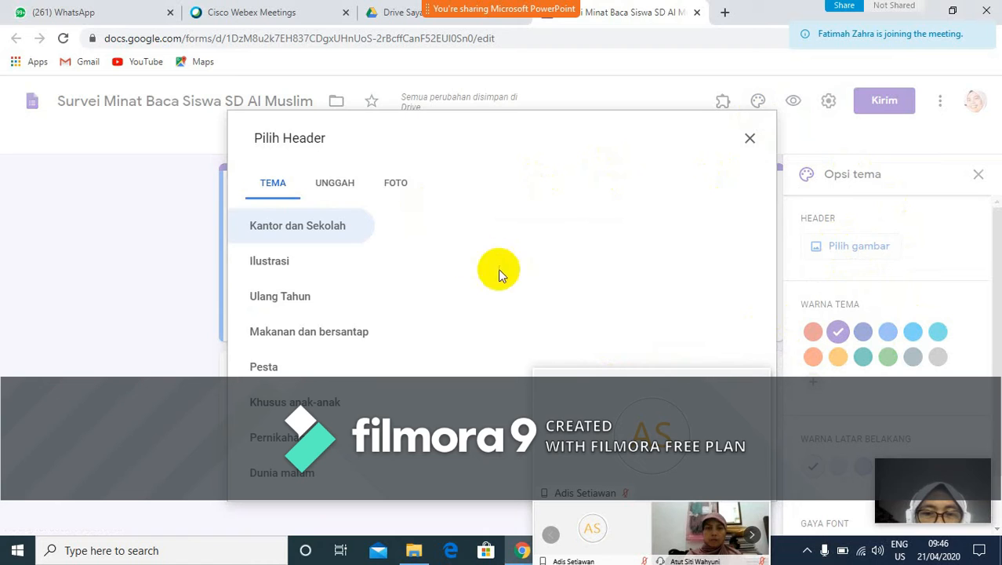
left_click_drag(582, 390, 757, 429)
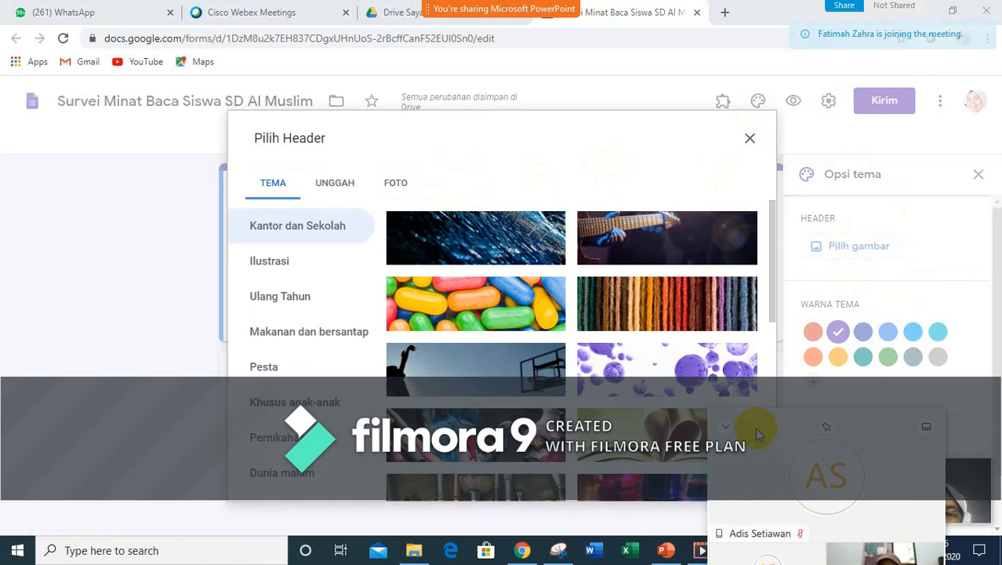
left_click(624, 437)
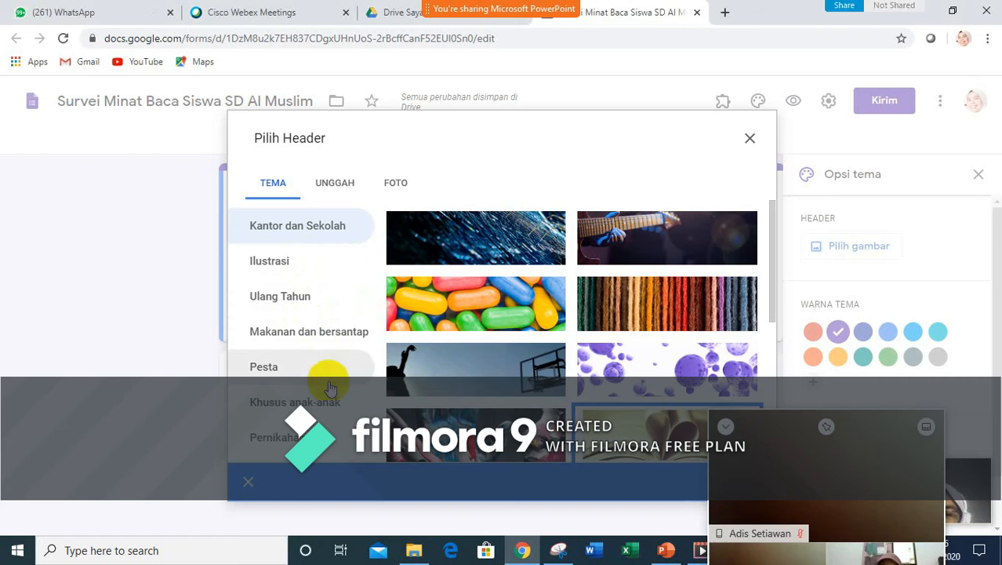
left_click(304, 271)
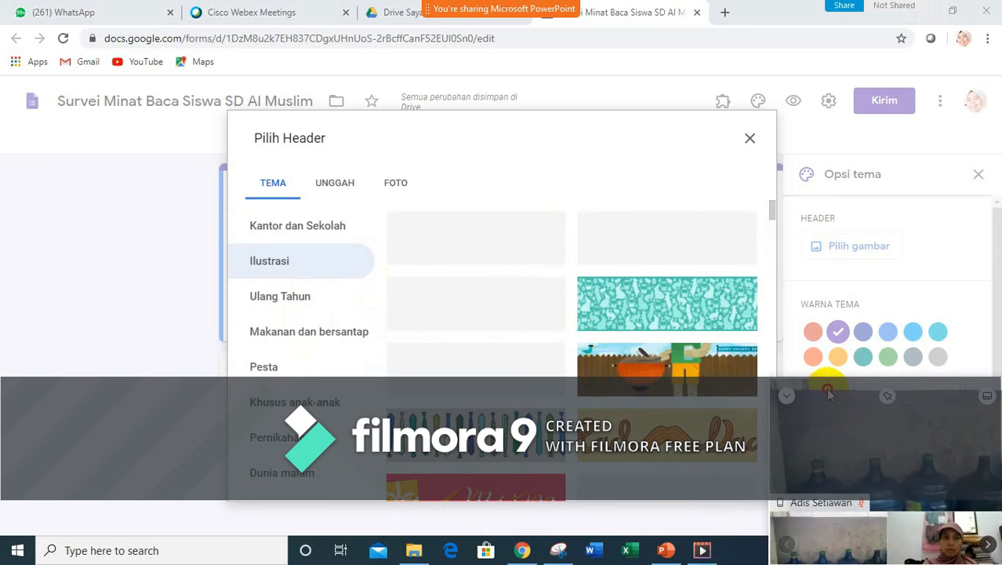
scroll(600, 369, "down", 2)
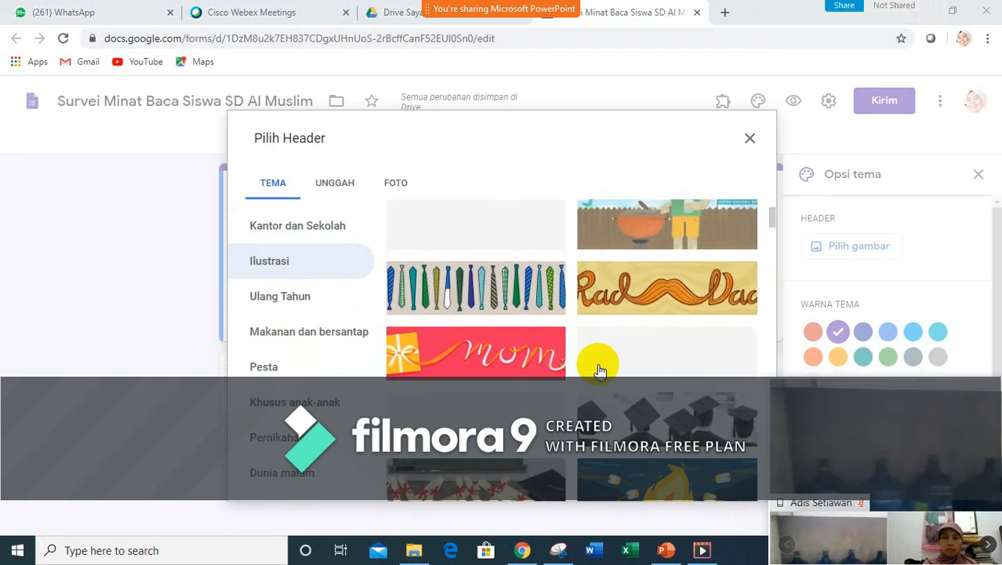
left_click(637, 413)
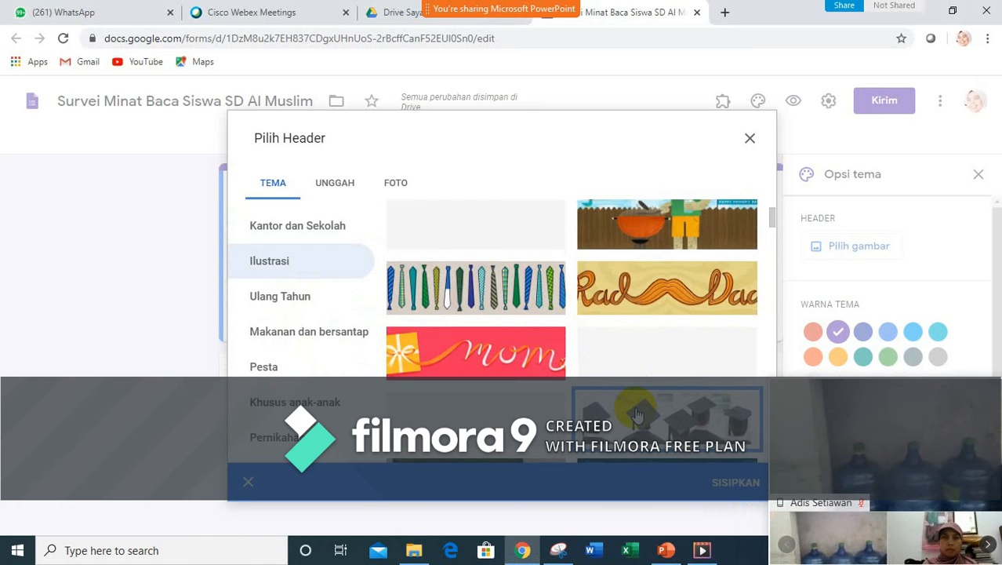
left_click(720, 481)
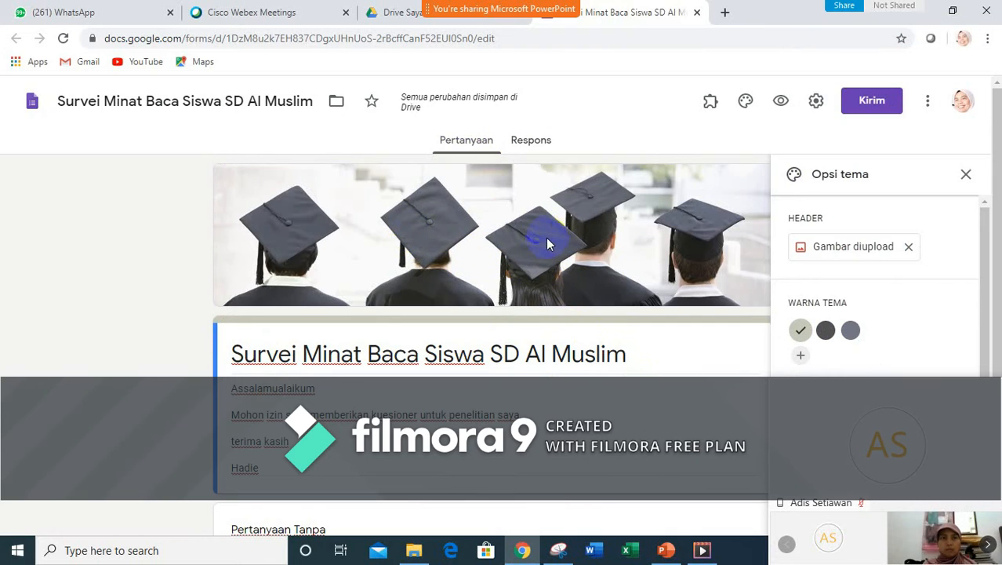
left_click_drag(829, 385, 562, 440)
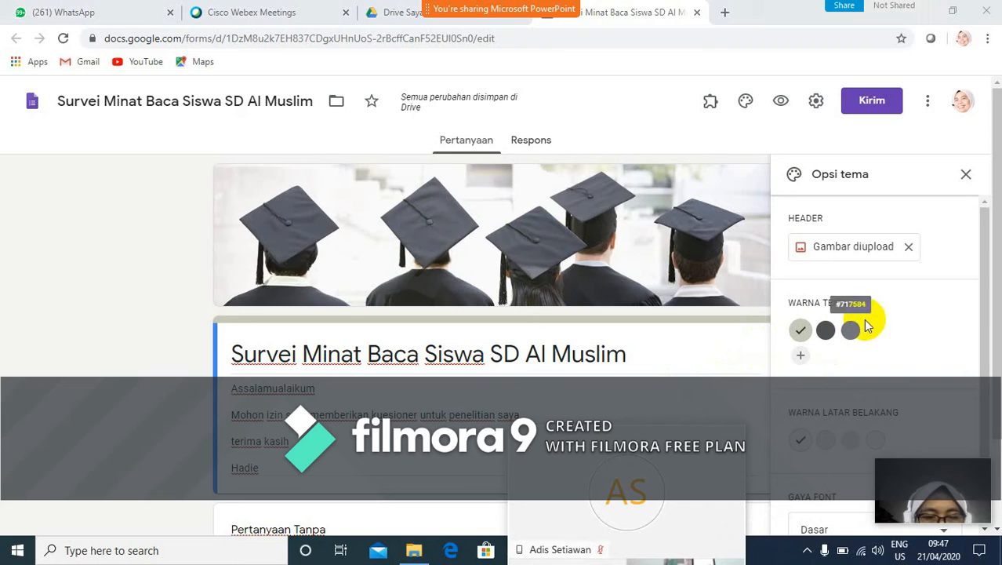
- Set the theme colour to #717584 and the background colour to the third shade, and close the theme options
scroll(864, 319, "down", 1)
left_click(828, 301)
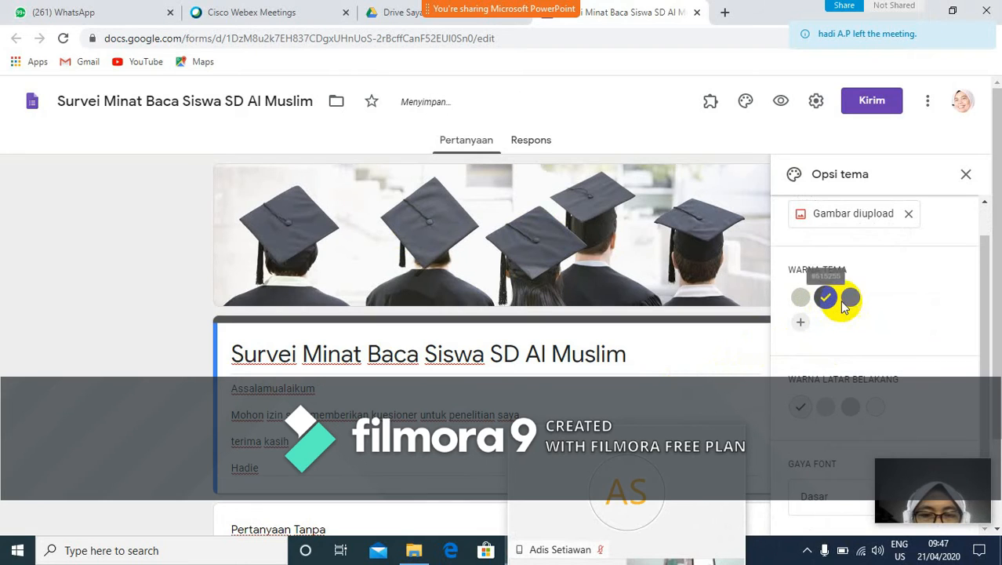
left_click(850, 302)
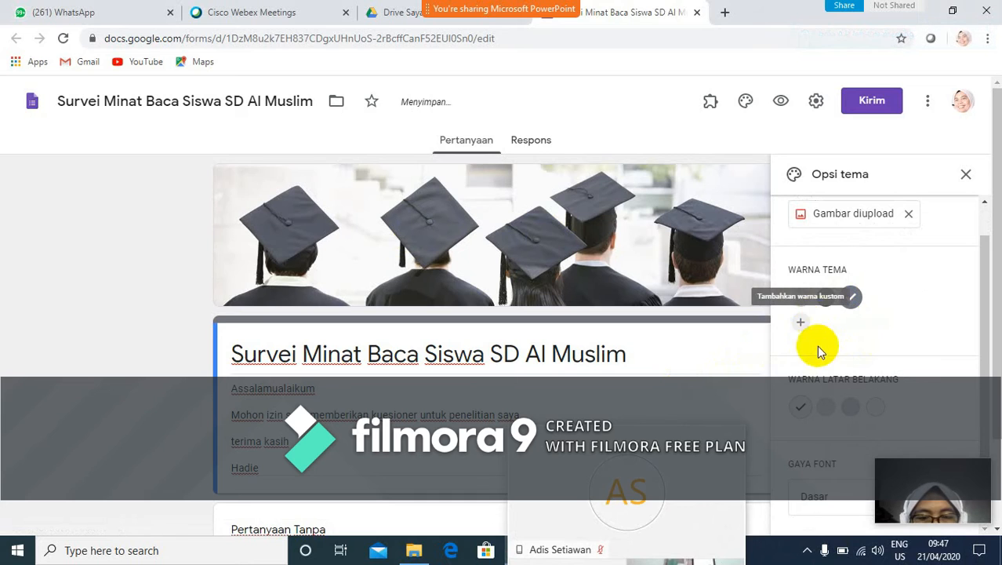
scroll(836, 356, "down", 1)
left_click(851, 407)
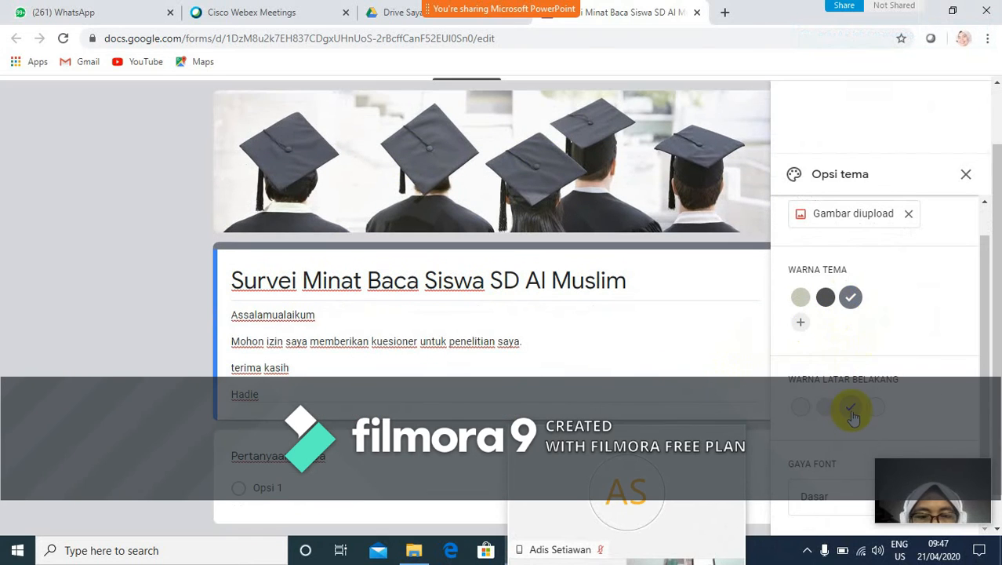
left_click(966, 173)
- Title the first question "Nama Responden:"
scroll(617, 311, "up", 1)
scroll(616, 311, "down", 2)
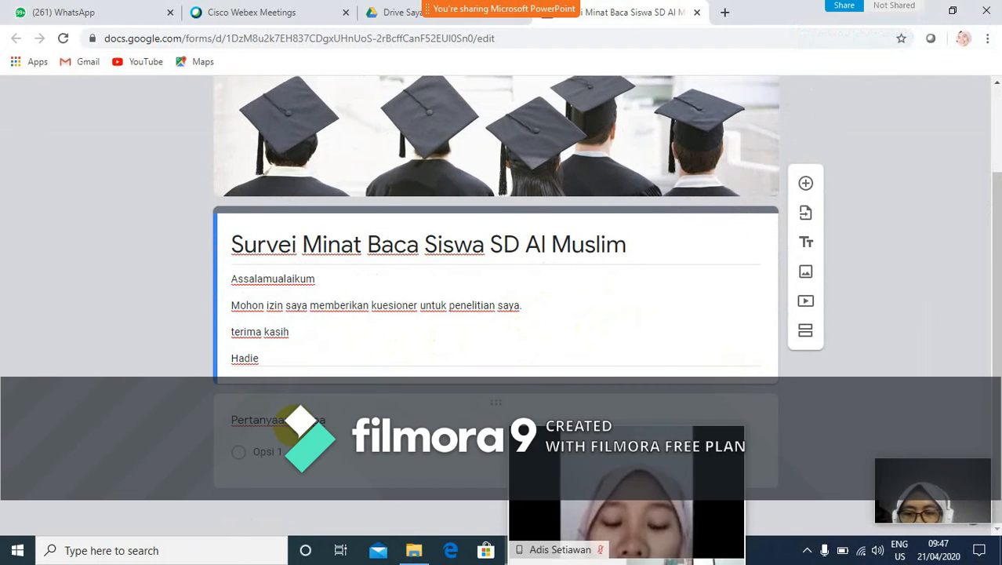
left_click(466, 385)
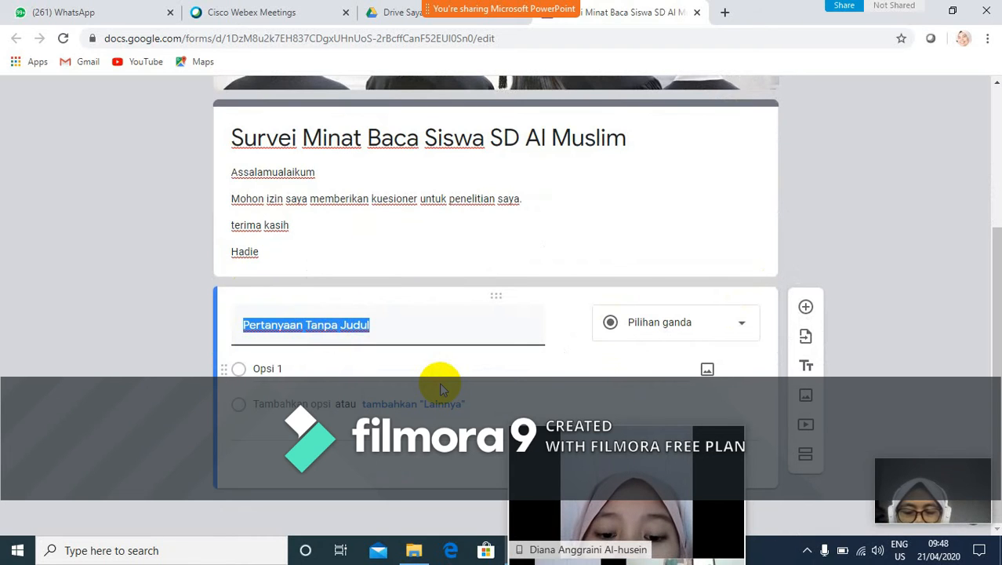
type("Nama")
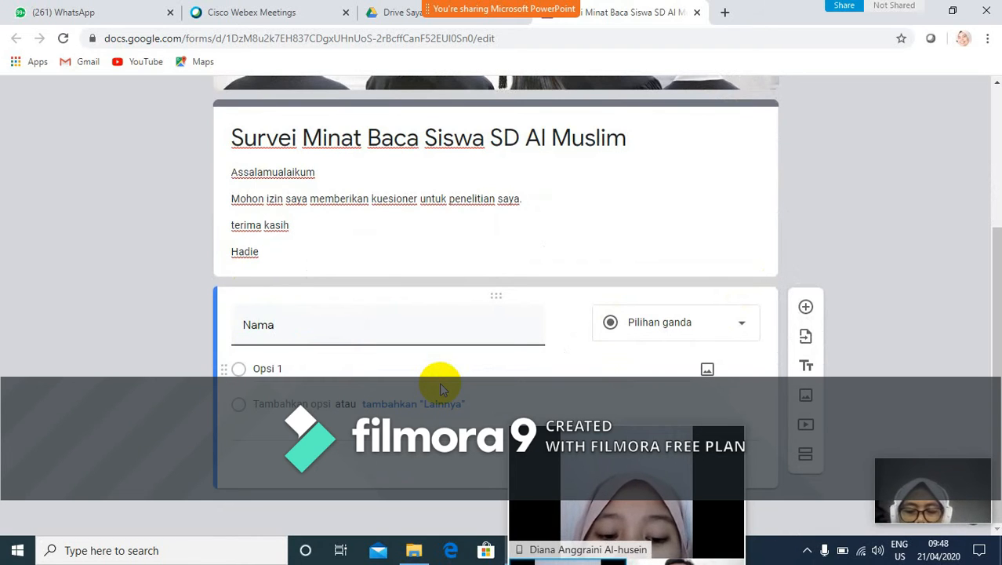
type(" Responden:")
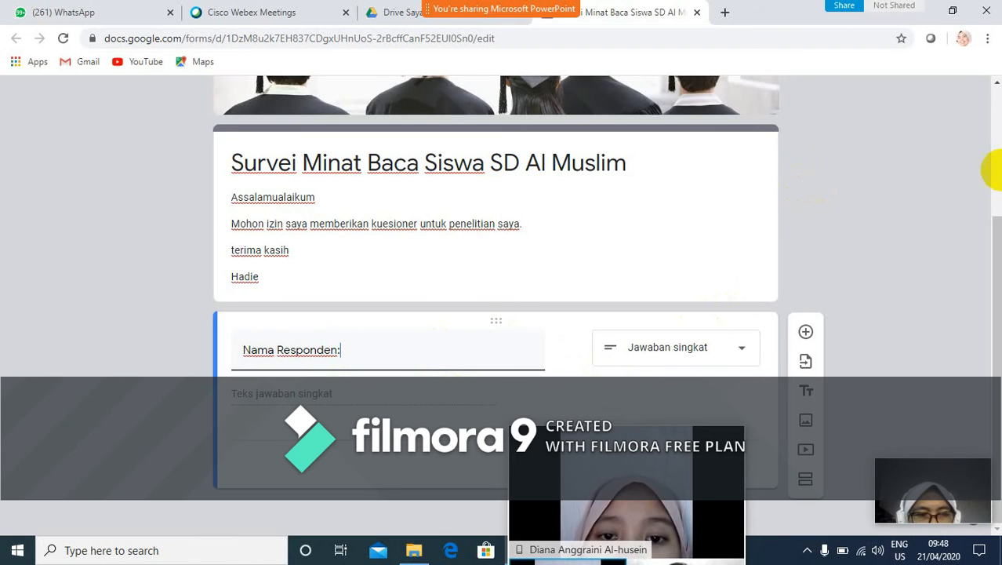
scroll(989, 172, "up", 3)
scroll(937, 258, "down", 3)
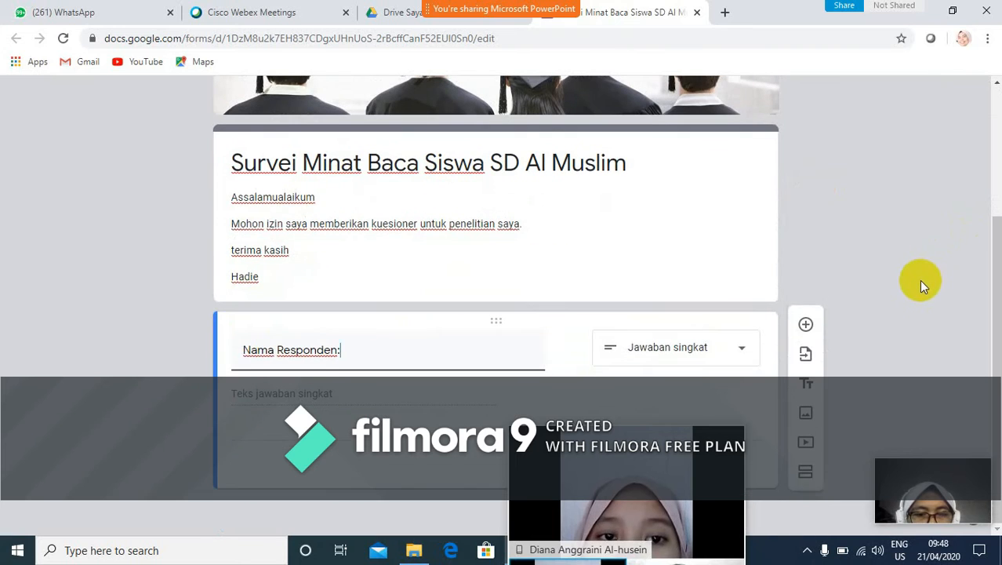
- Choose Jawaban singkat as the name question's answer type and make it required, moving the meeting video window out of the way
left_click(737, 359)
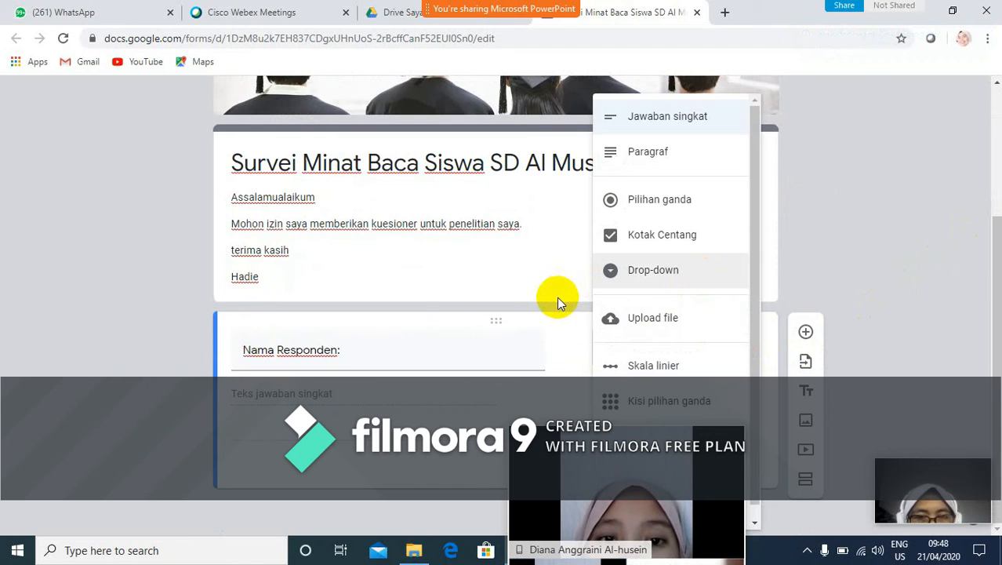
left_click(662, 128)
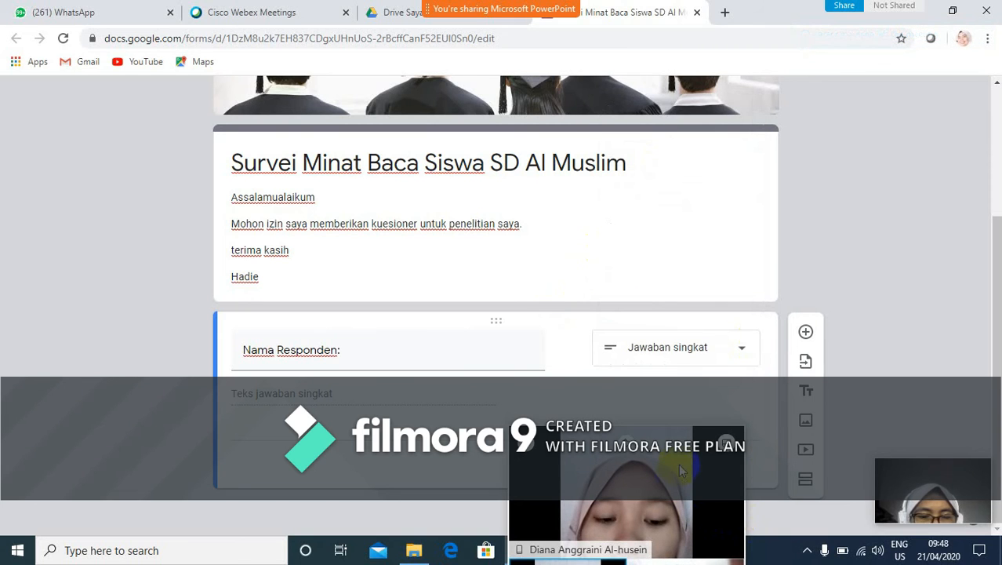
left_click_drag(688, 455, 836, 375)
left_click_drag(616, 433, 904, 148)
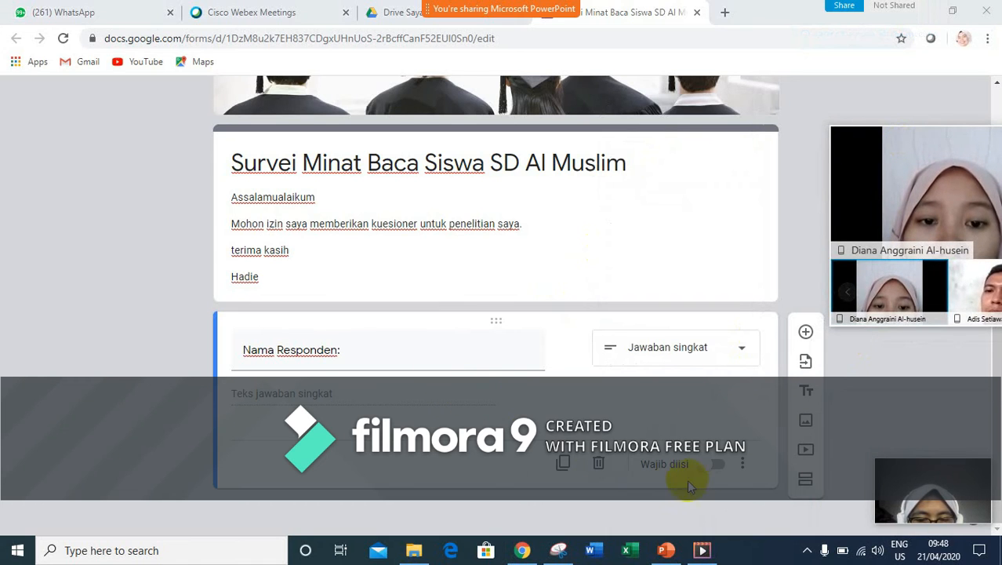
left_click(711, 468)
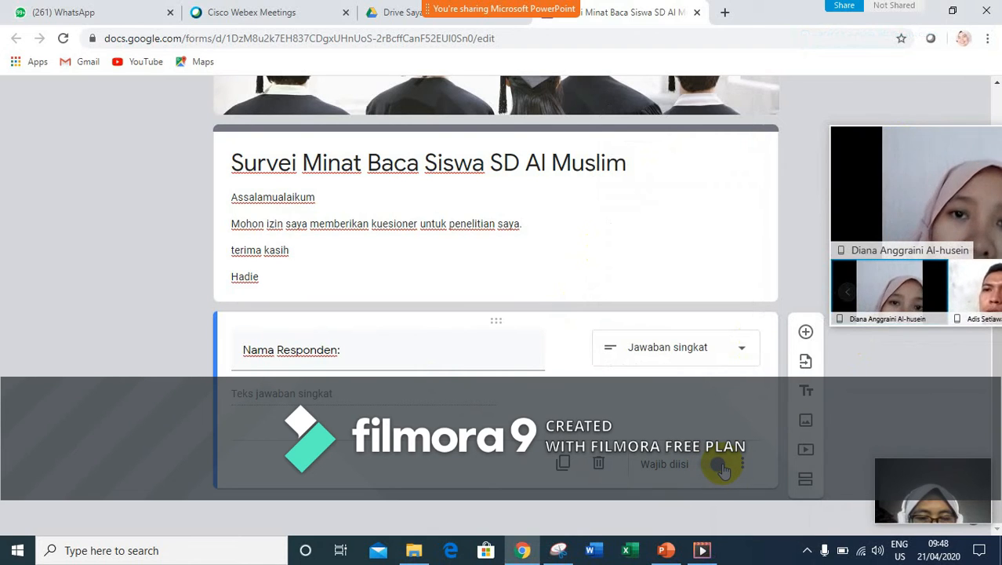
- Add a multiple-choice question "Usia Responden" with the options "15-20 tahun" and "20-25 tahun"
left_click(805, 333)
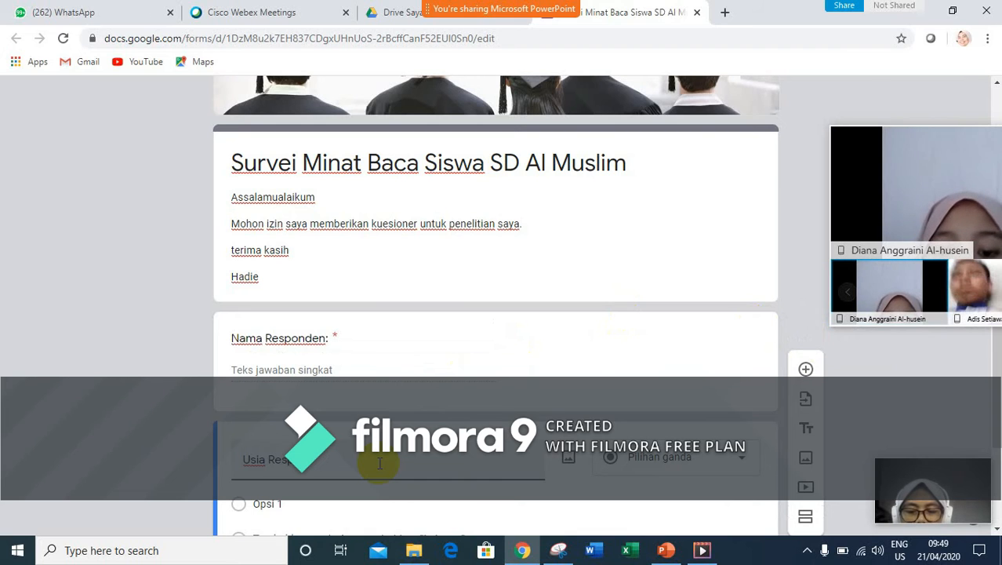
scroll(379, 463, "down", 2)
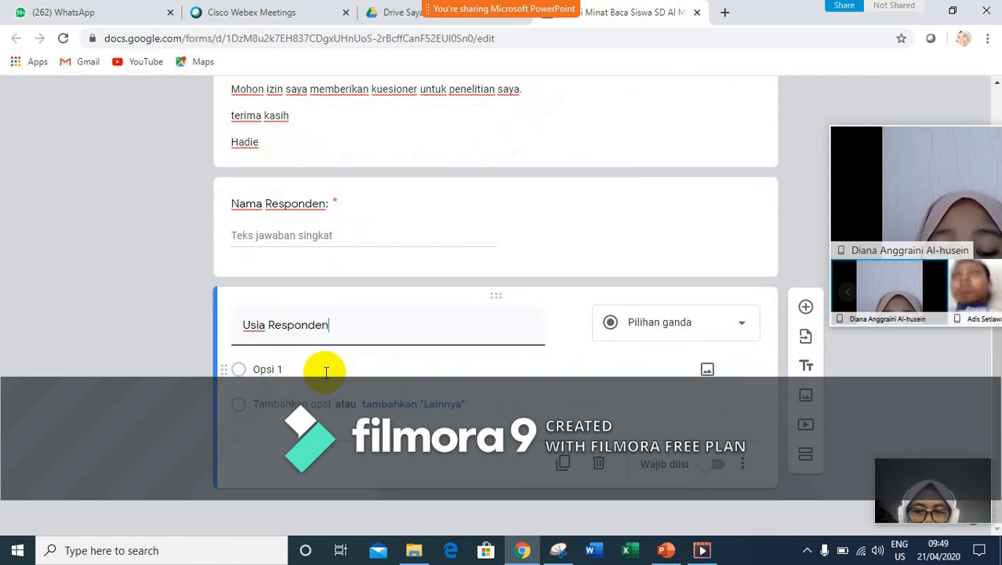
left_click(326, 372)
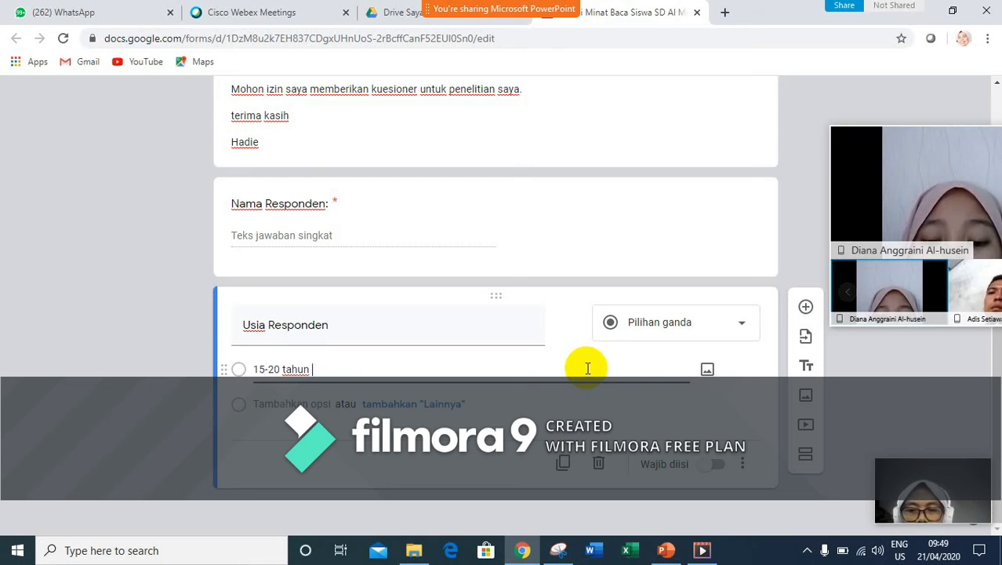
left_click(306, 403)
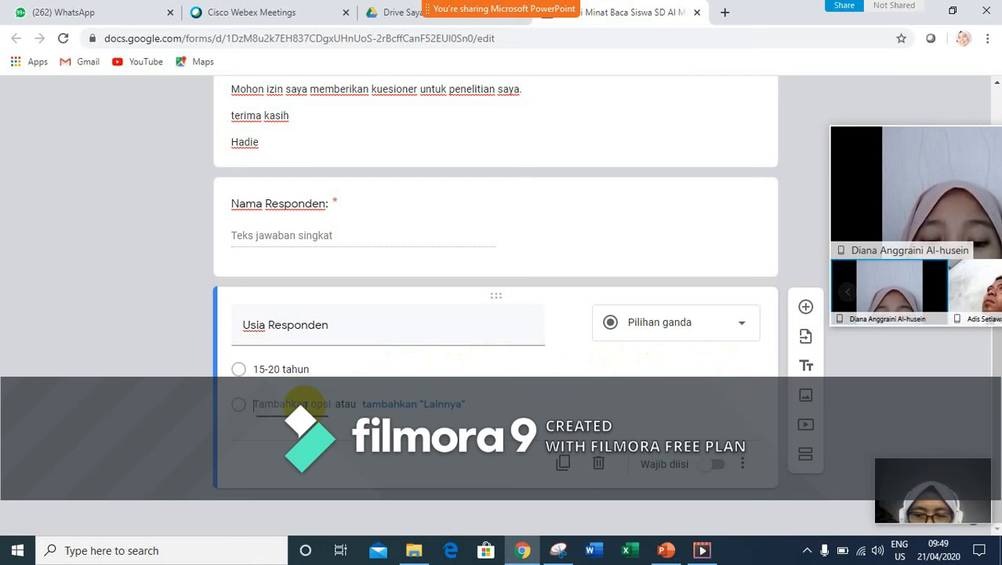
left_click(305, 403)
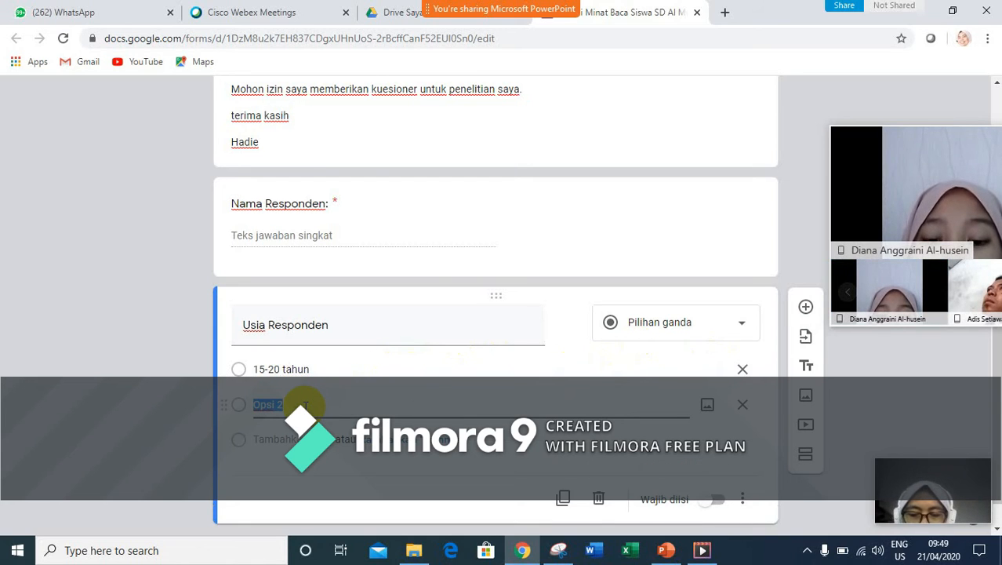
type("20-25 tahun")
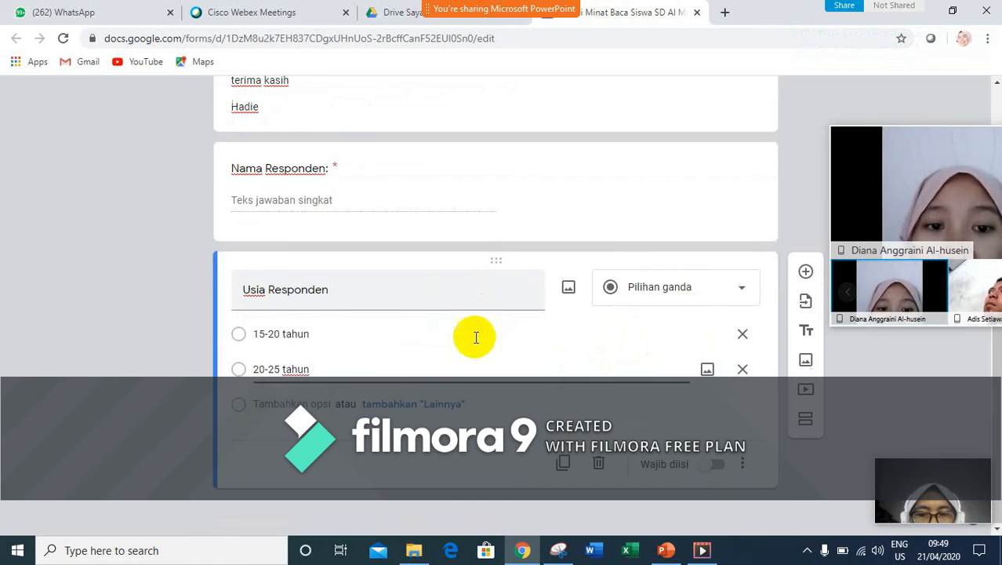
- Try Kotak Centang as the answer type of the Usia Responden question and settle on Drop-down
left_click(730, 291)
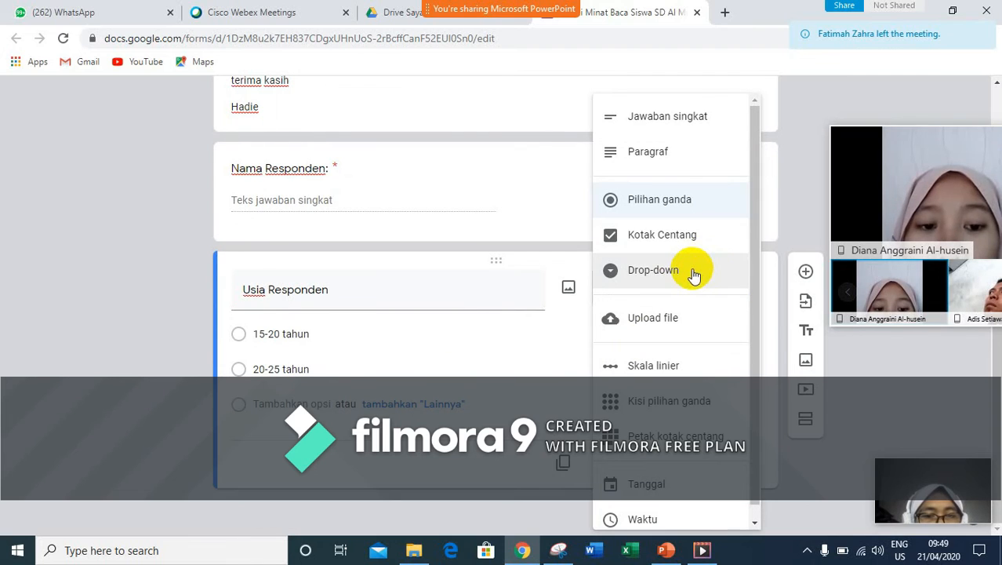
left_click(688, 241)
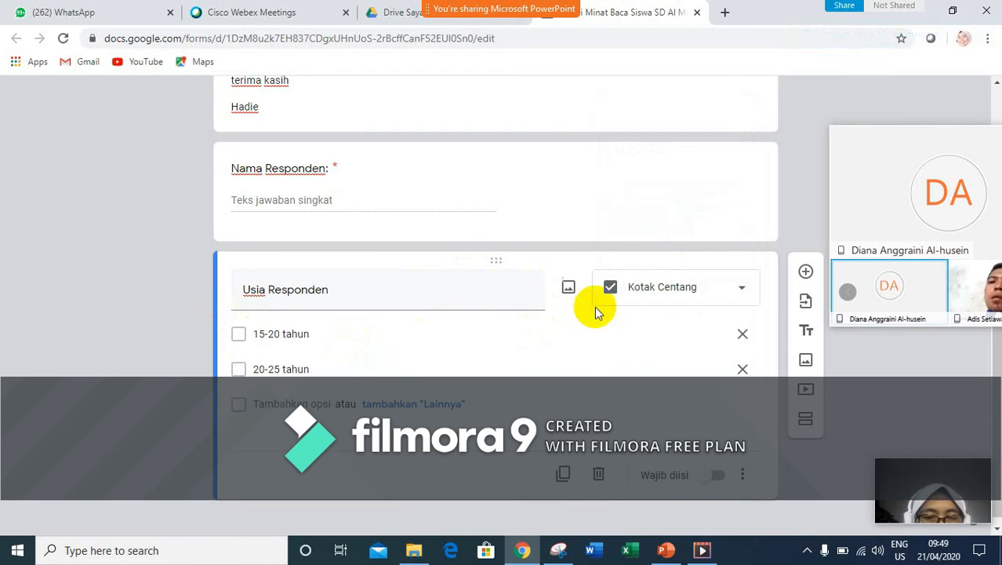
left_click(737, 294)
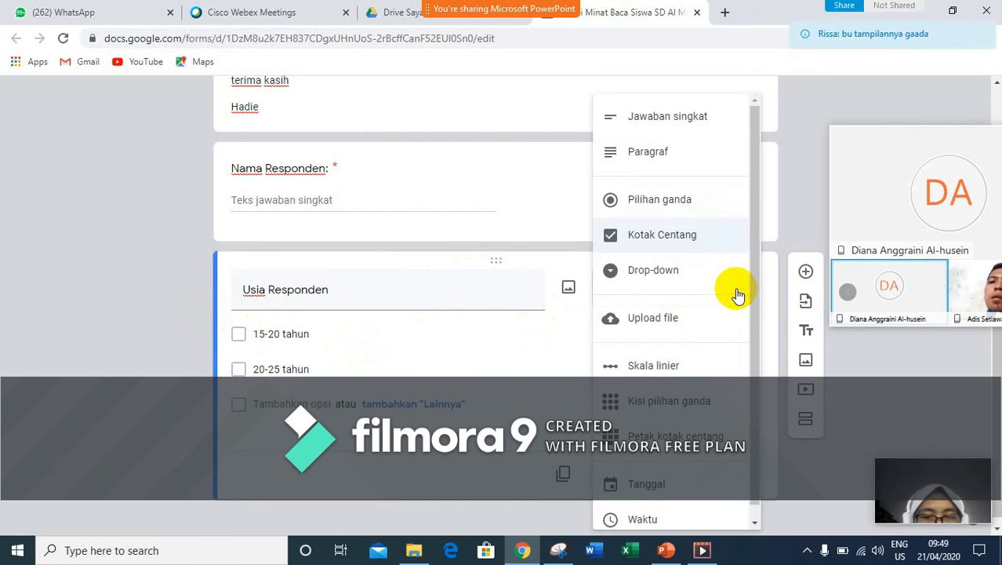
left_click(666, 290)
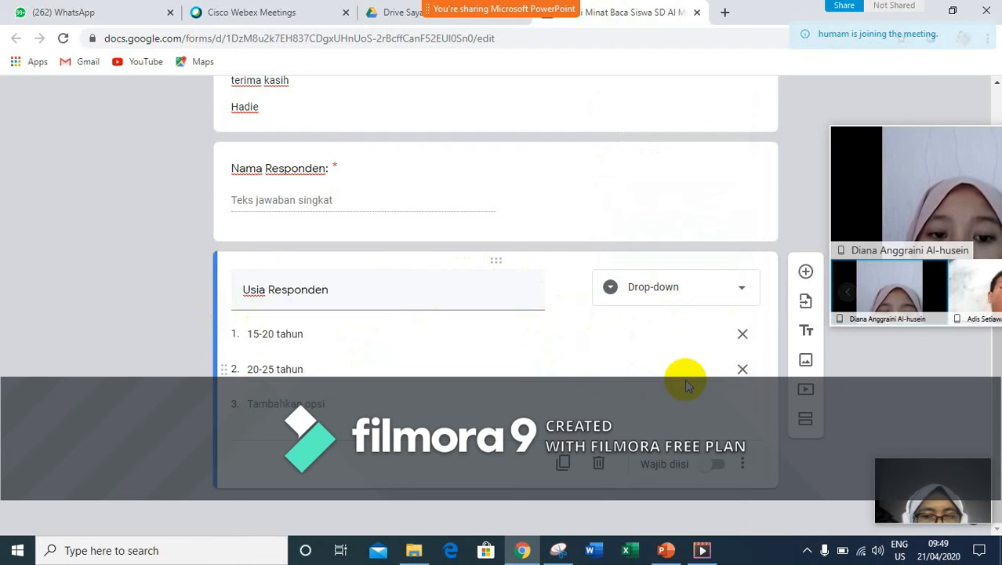
- Preview the form as a respondent and examine the header, the name field and the age choices
scroll(685, 383, "up", 3)
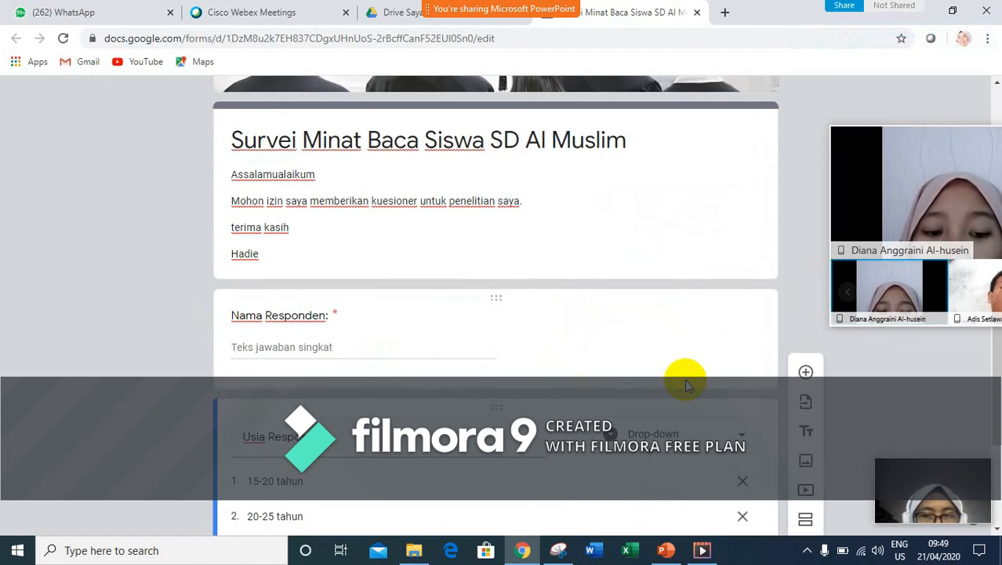
scroll(683, 384, "up", 2)
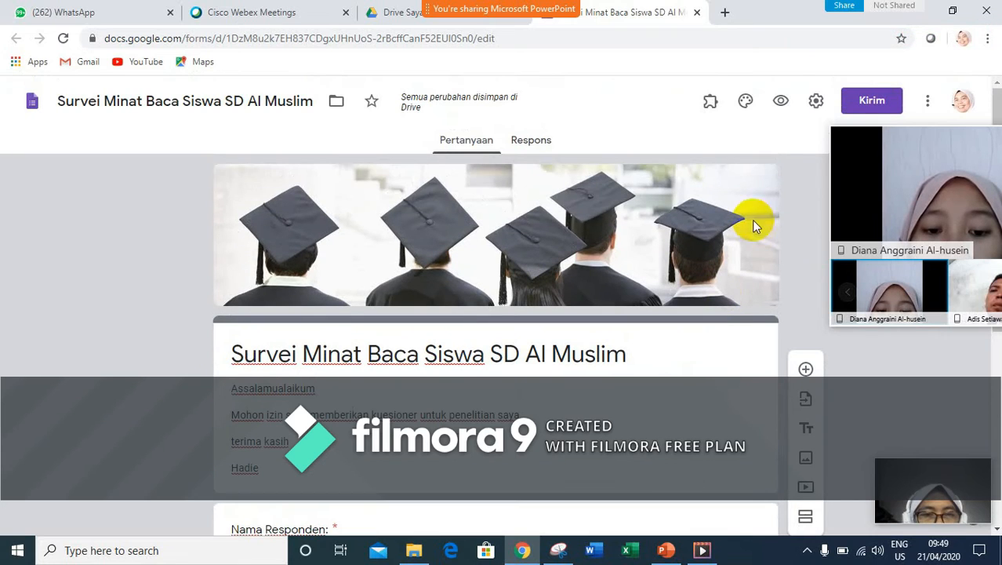
left_click(780, 104)
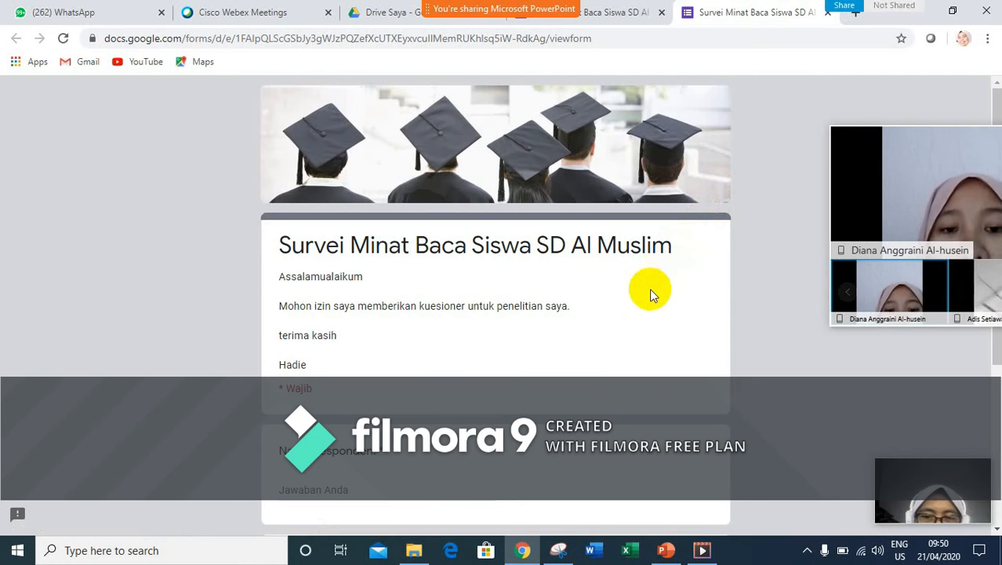
scroll(646, 301, "down", 1)
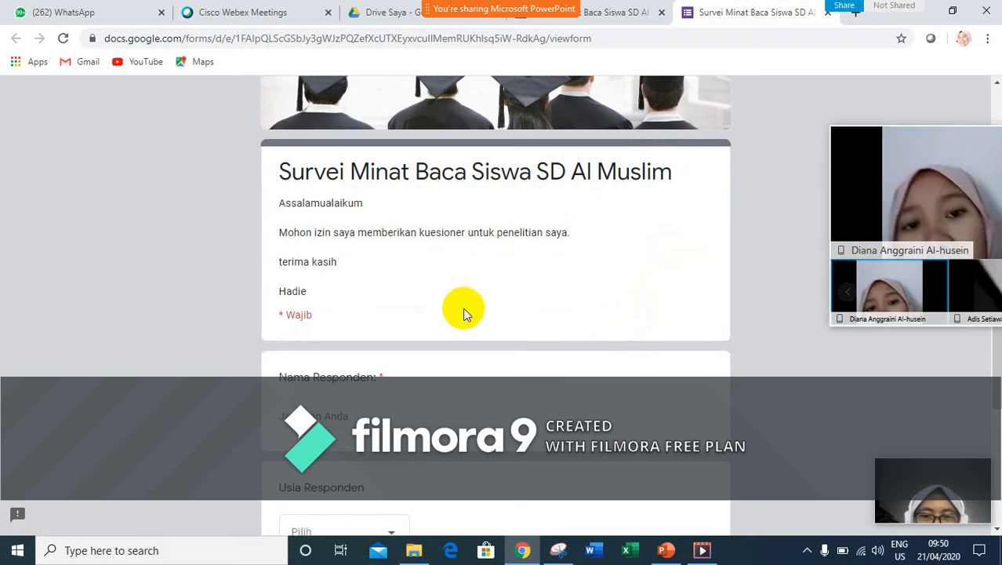
scroll(459, 317, "down", 1)
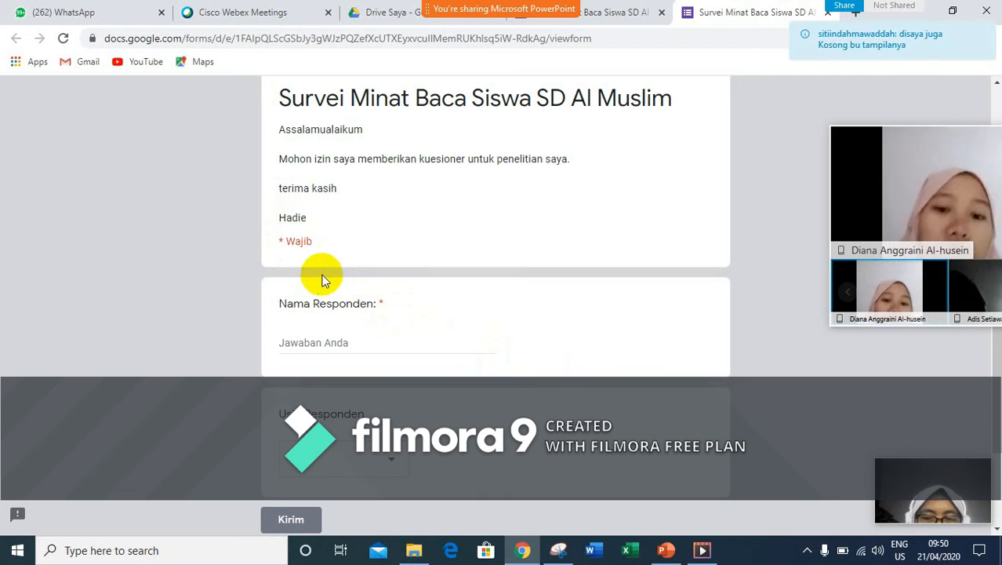
scroll(322, 263, "down", 1)
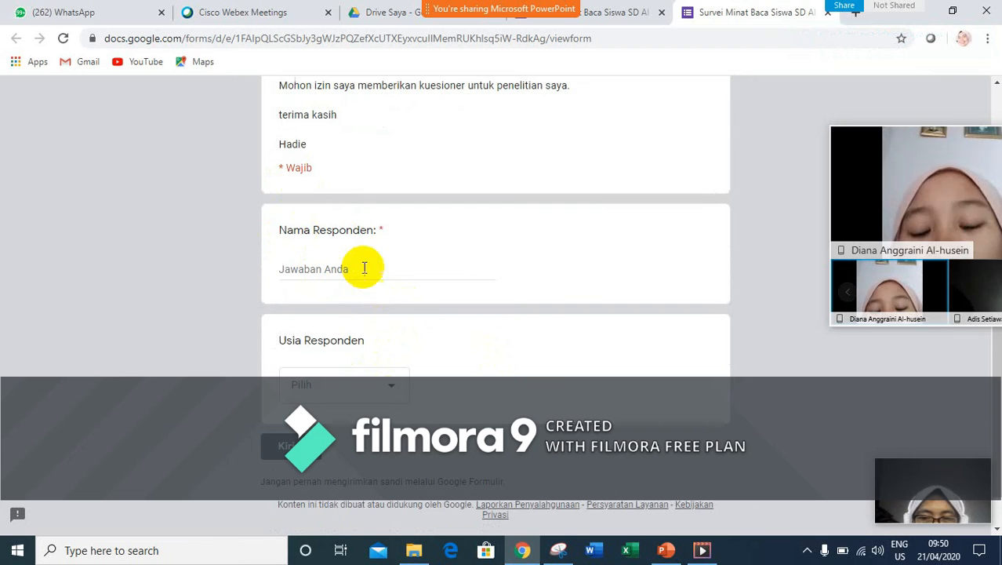
left_click(398, 385)
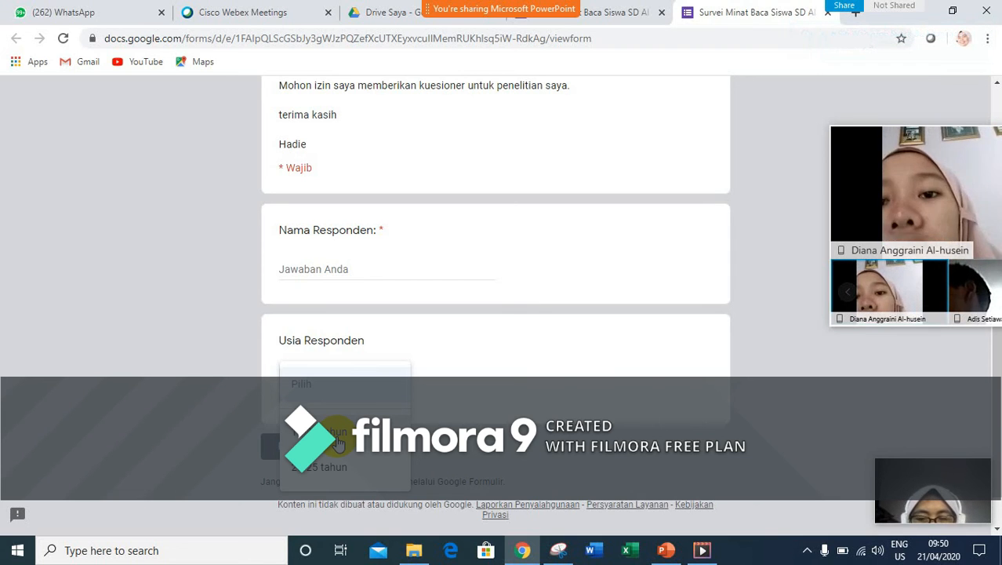
left_click(517, 369)
scroll(693, 200, "up", 3)
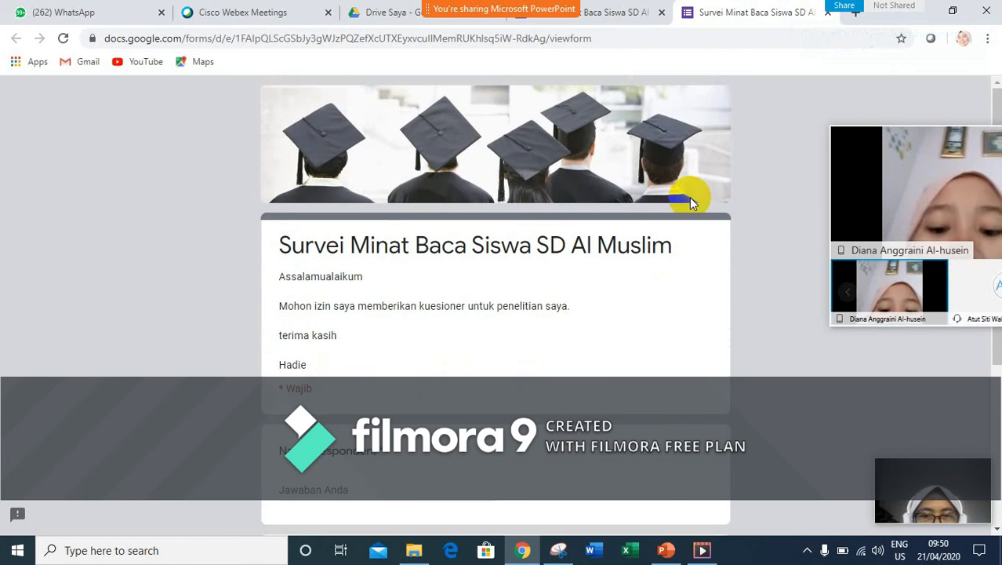
- Return to the form editor and make the Usia Responden question required
left_click(610, 17)
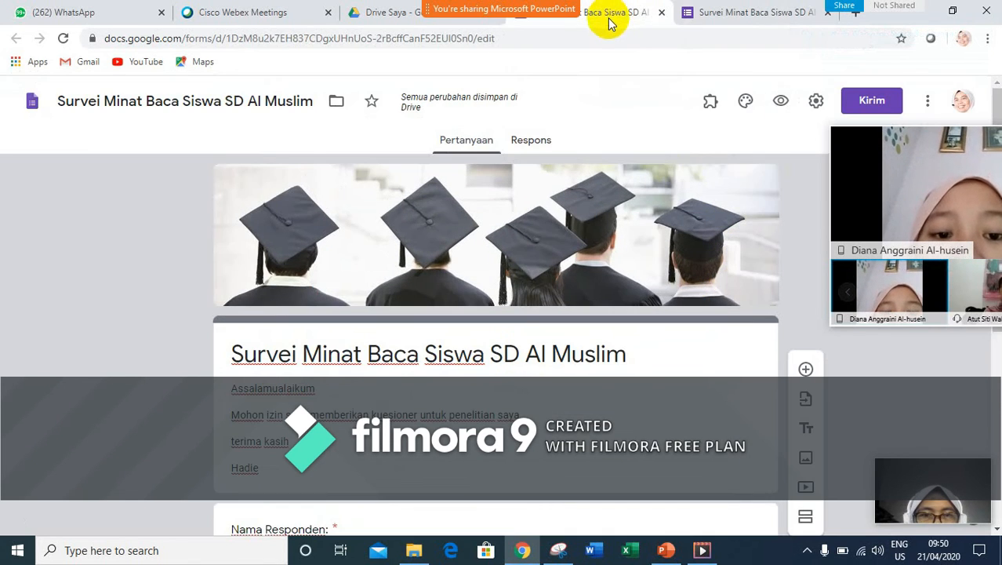
scroll(637, 266, "down", 5)
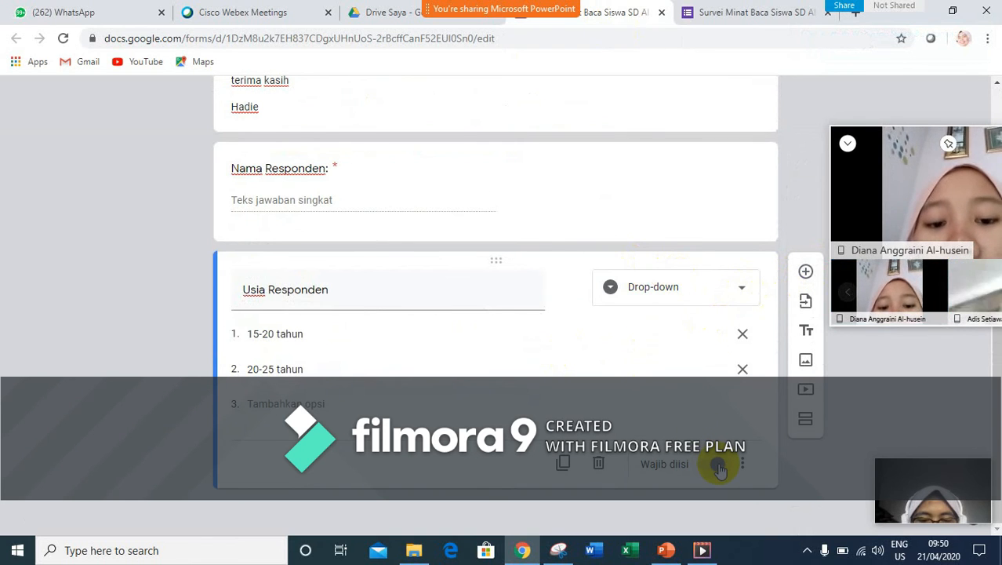
- Add a blank question after Usia Responden and a new section below it
left_click(808, 275)
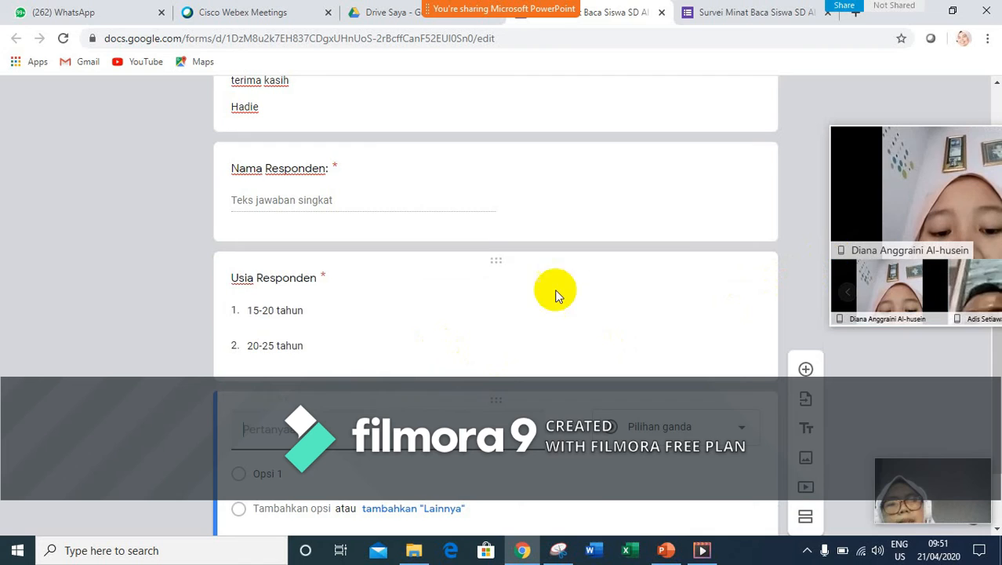
scroll(666, 249, "down", 2)
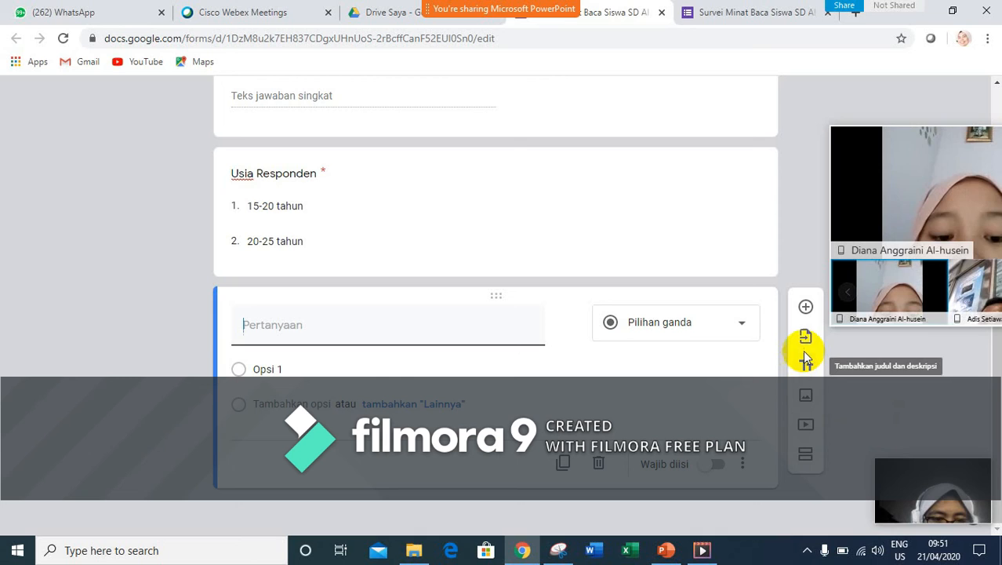
left_click(806, 456)
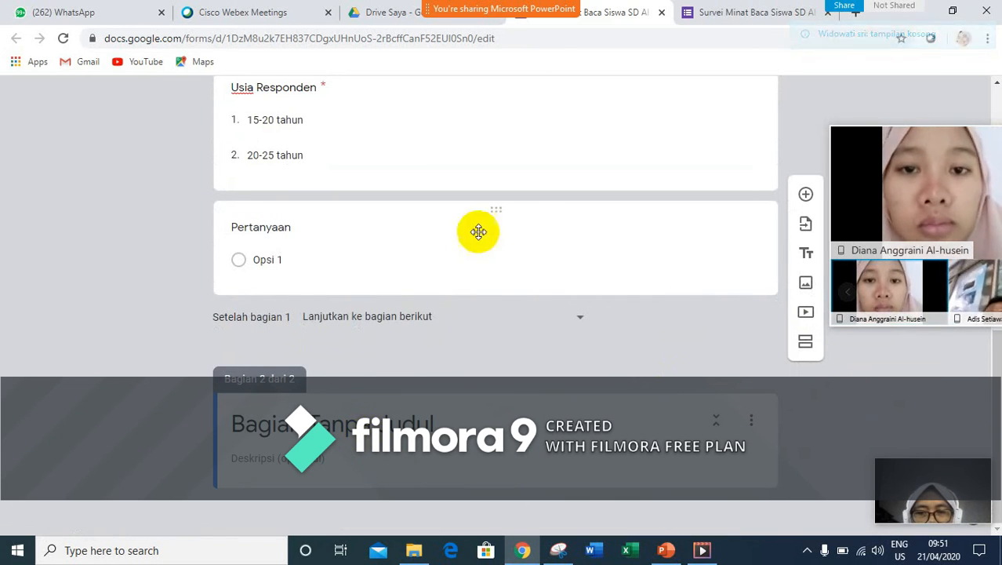
- Title the new second section Pertanyaan Penelitian
left_click(353, 423)
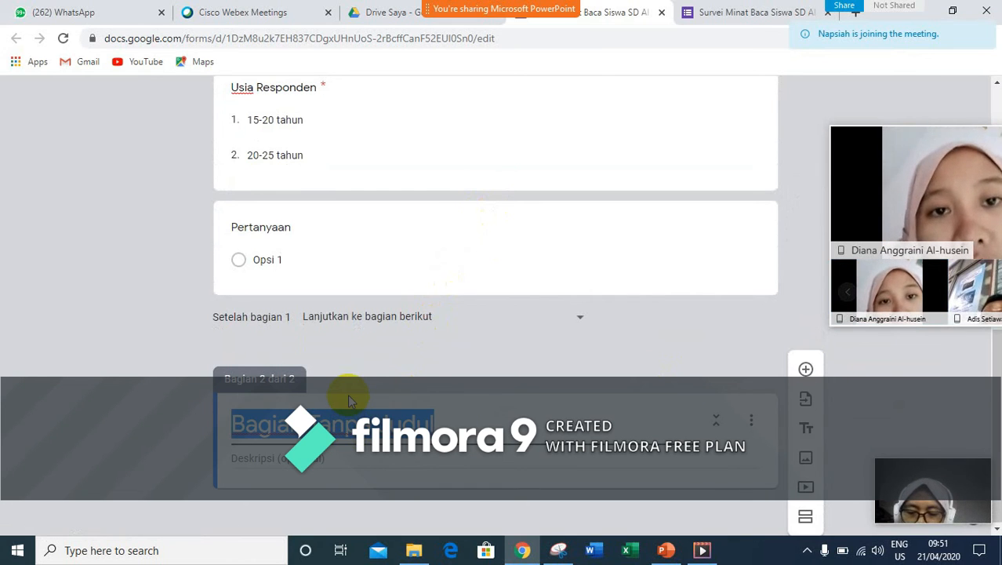
type("Pertanyaan P")
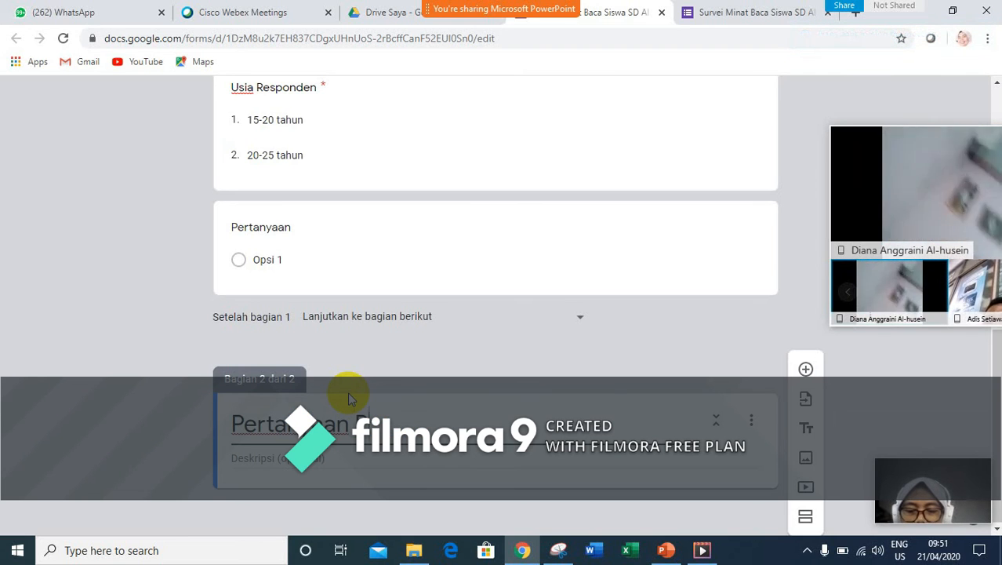
type("enelitian")
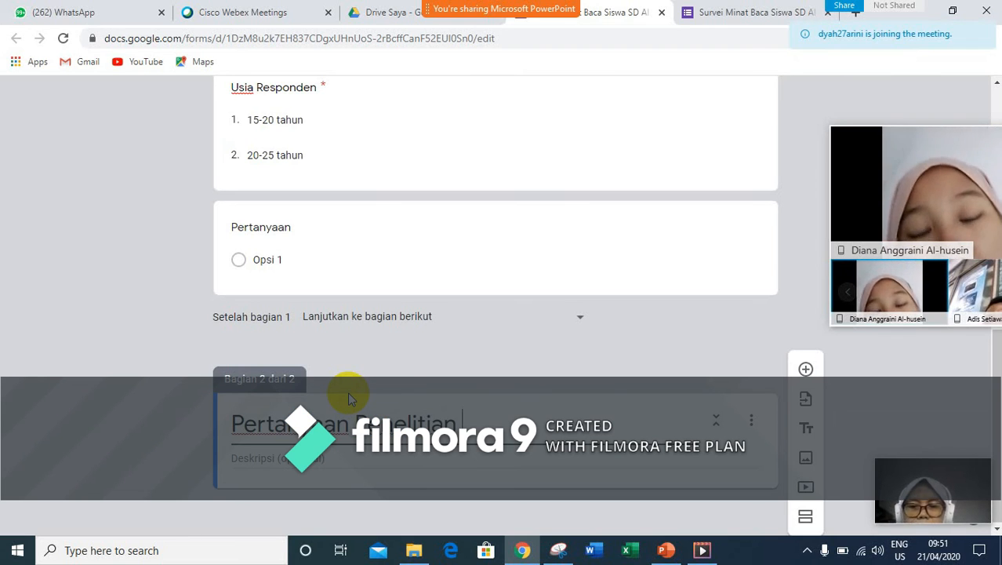
left_click(491, 456)
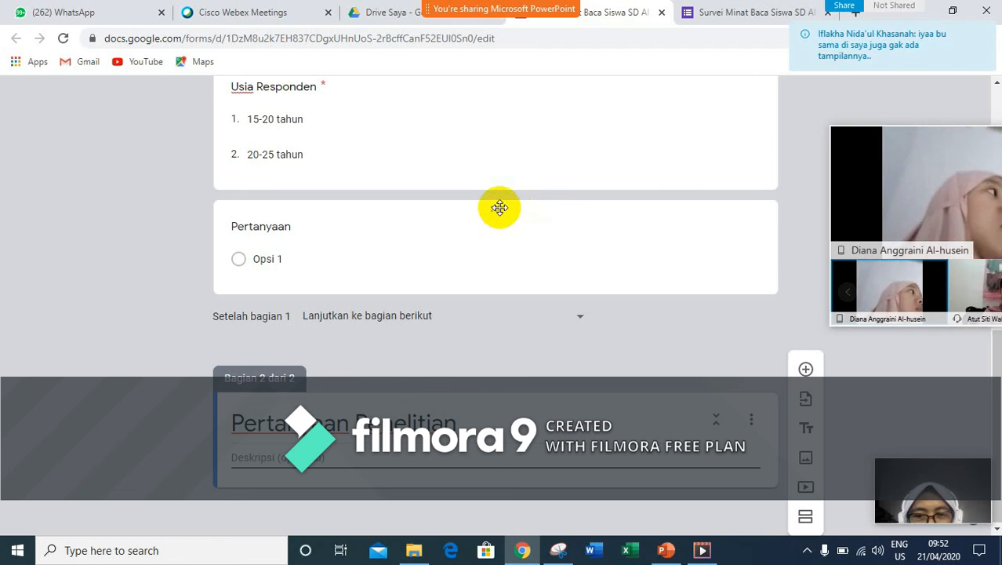
- Try to move the blank question from the first section into the Pertanyaan Penelitian section
left_click_drag(499, 207, 505, 508)
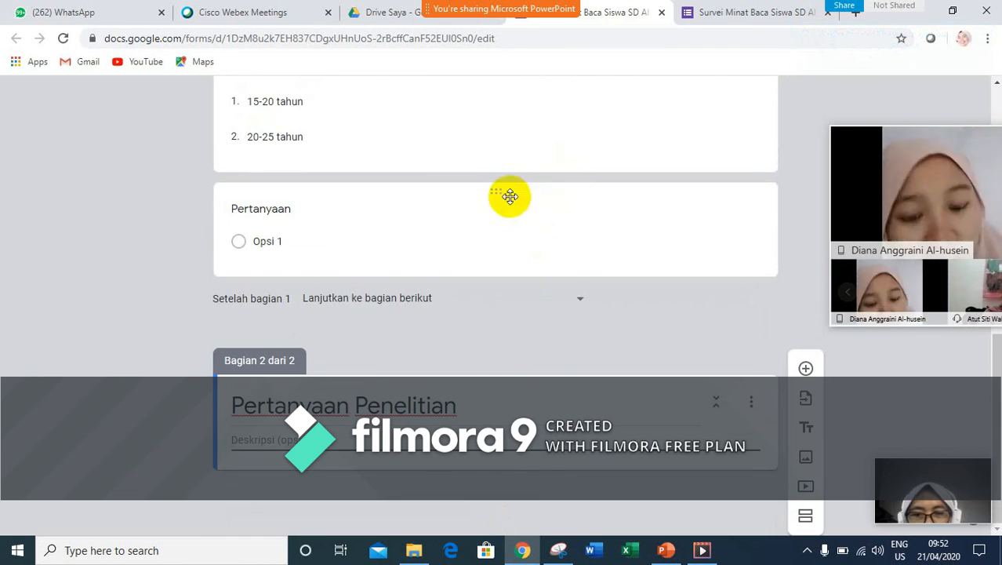
left_click_drag(502, 191, 485, 507)
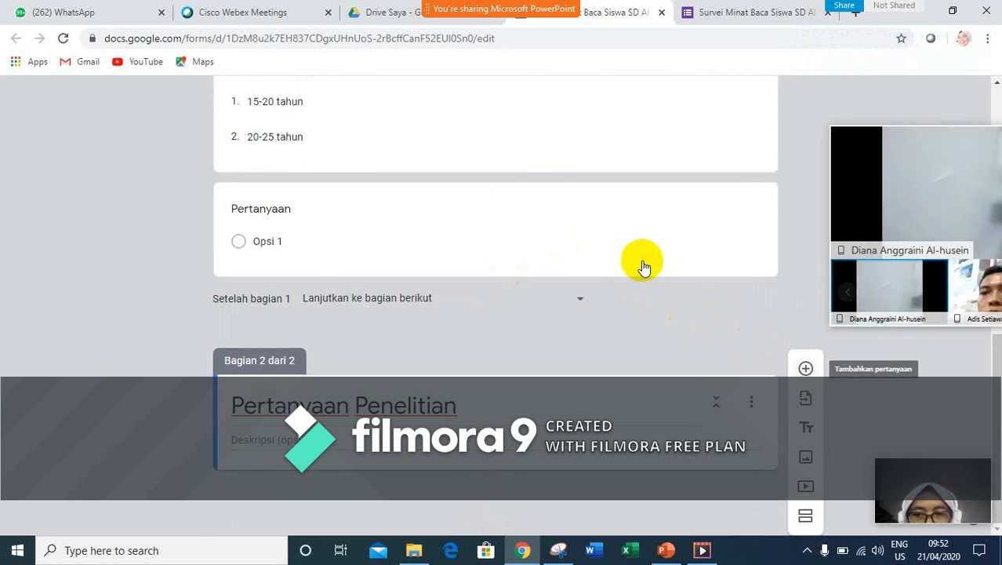
- Add a blank question under Pertanyaan Penelitian and delete the blank question at the end of the first section
scroll(594, 245, "down", 1)
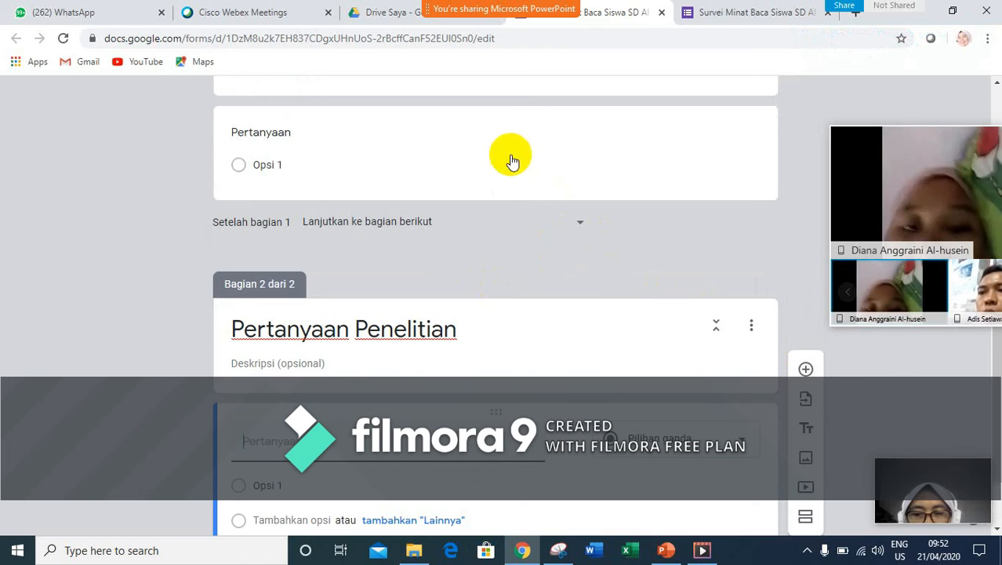
left_click(498, 112)
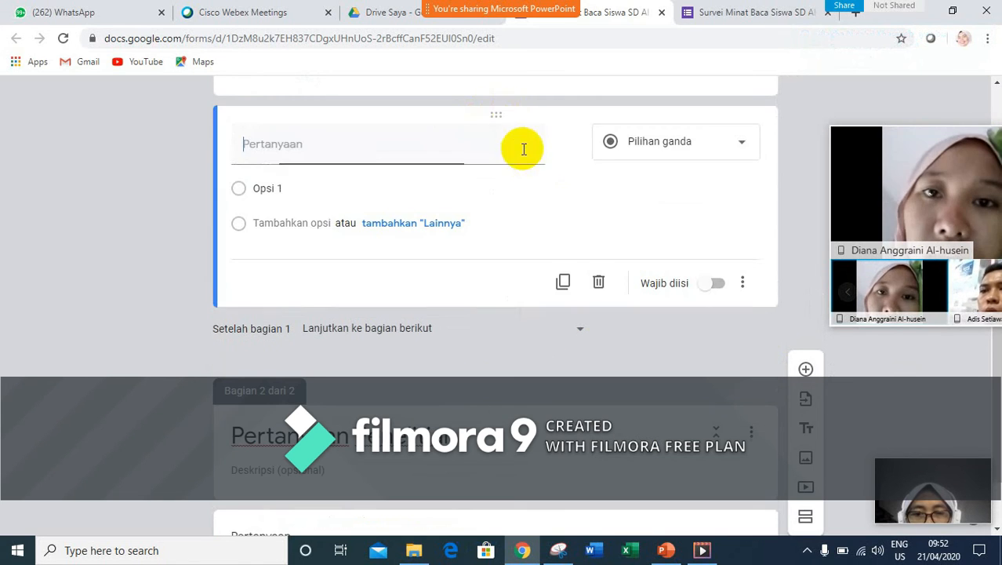
left_click(600, 287)
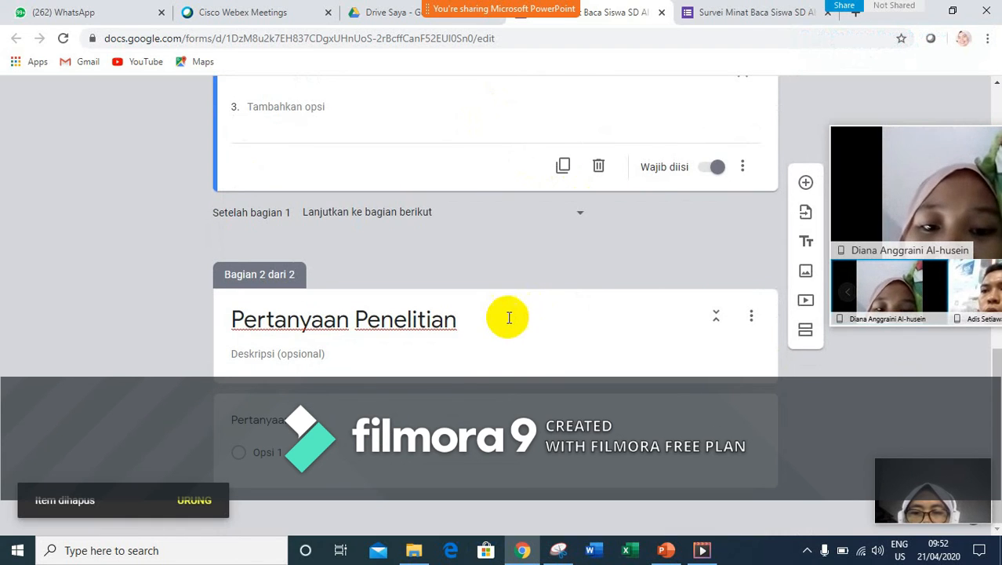
- Word the question in the Pertanyaan Penelitian section as "Buku yang sudah Anda baca pekan ini berjenis"
left_click(334, 423)
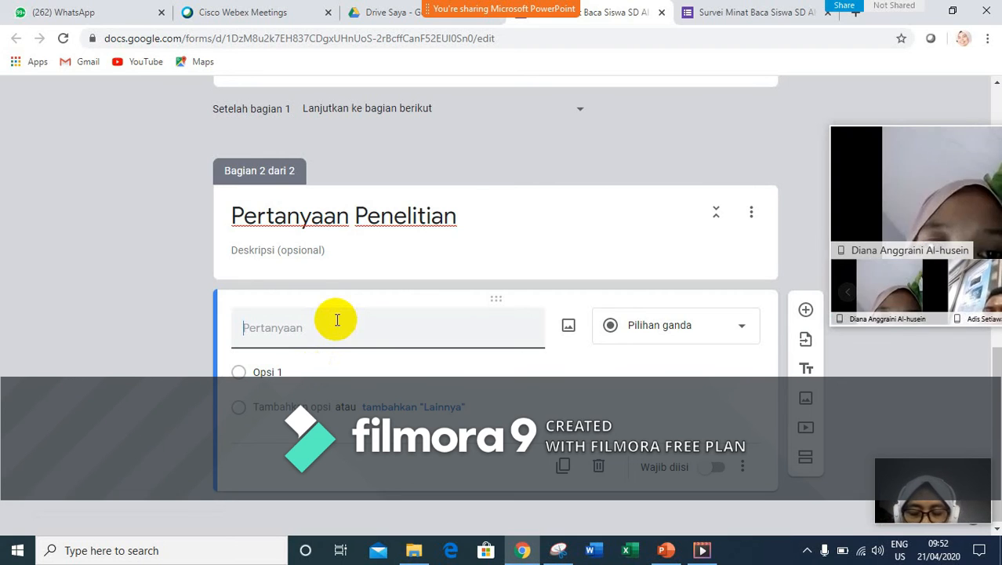
type("P")
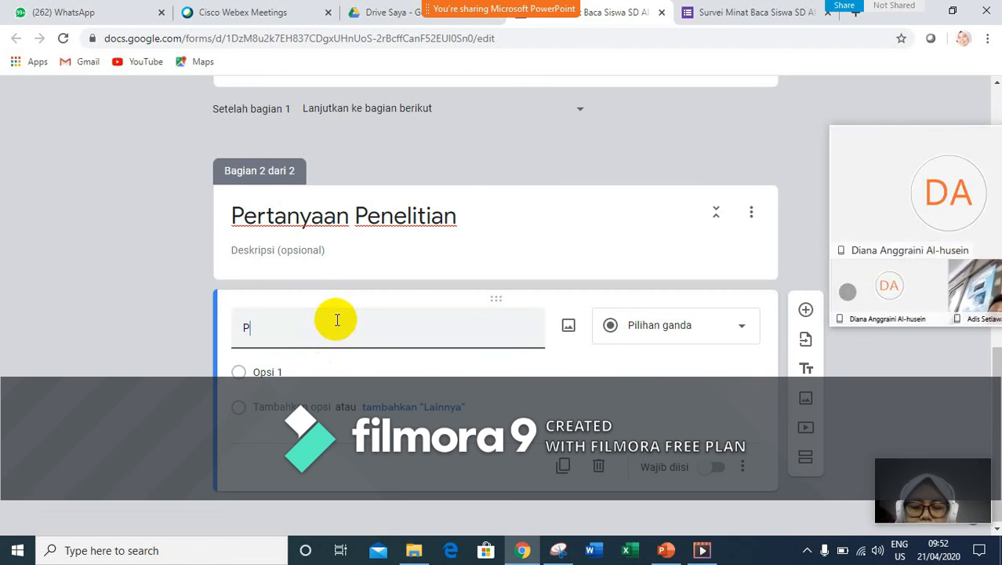
type("Buku yang")
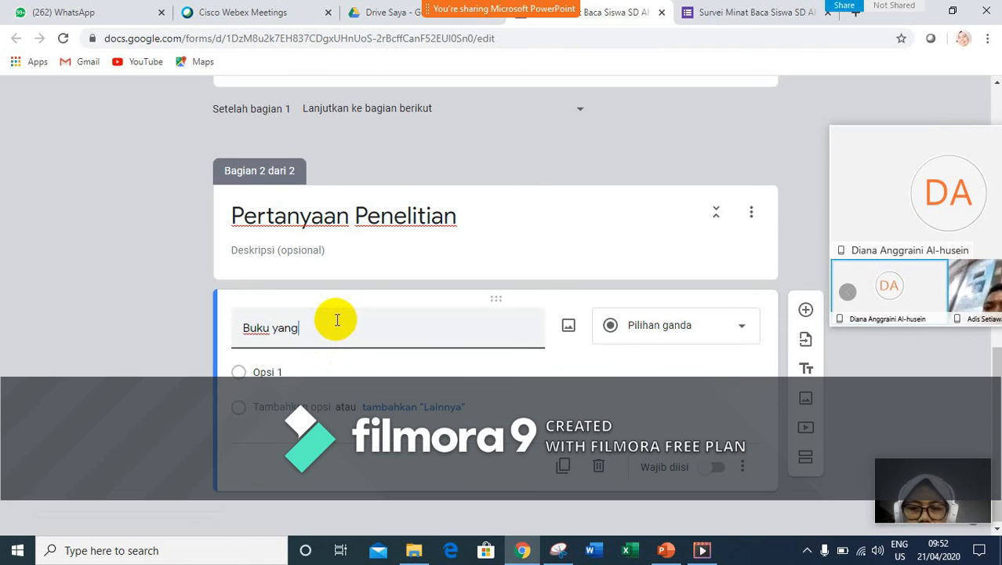
type(" sudah Anda ")
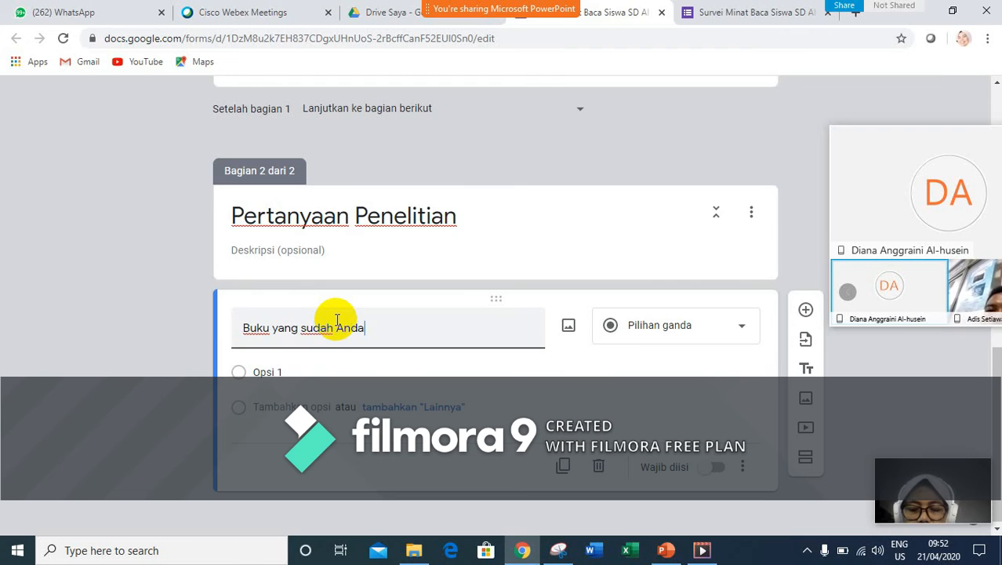
type("baca pekan ini")
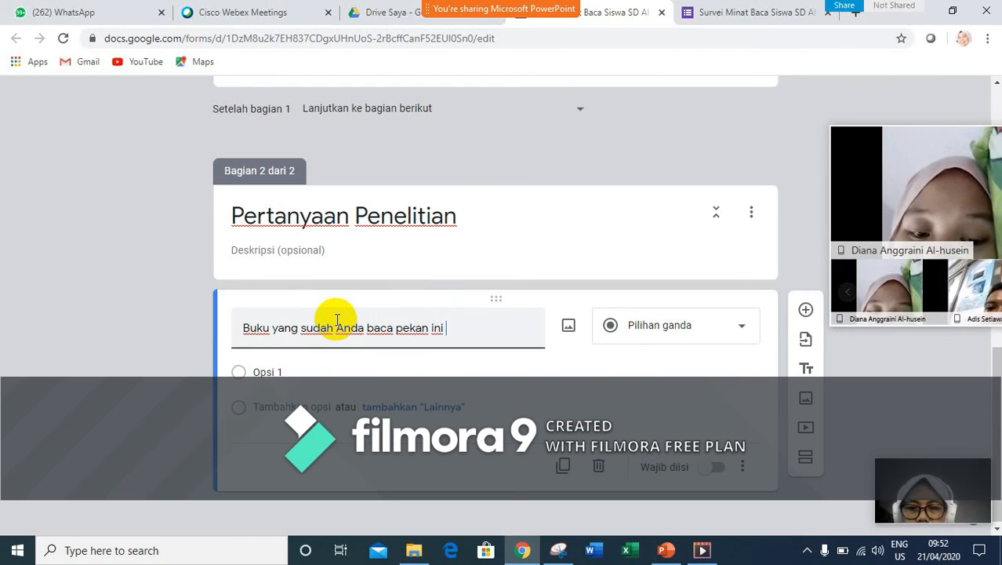
type("berjenis")
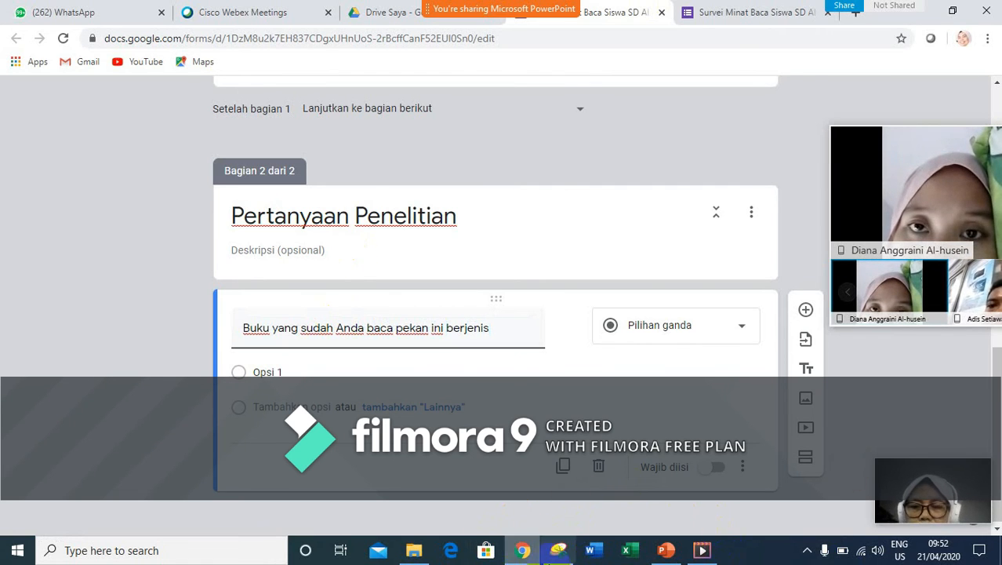
- Give the book-type question the multiple-choice options horor, motivasi and biografi
left_click(263, 371)
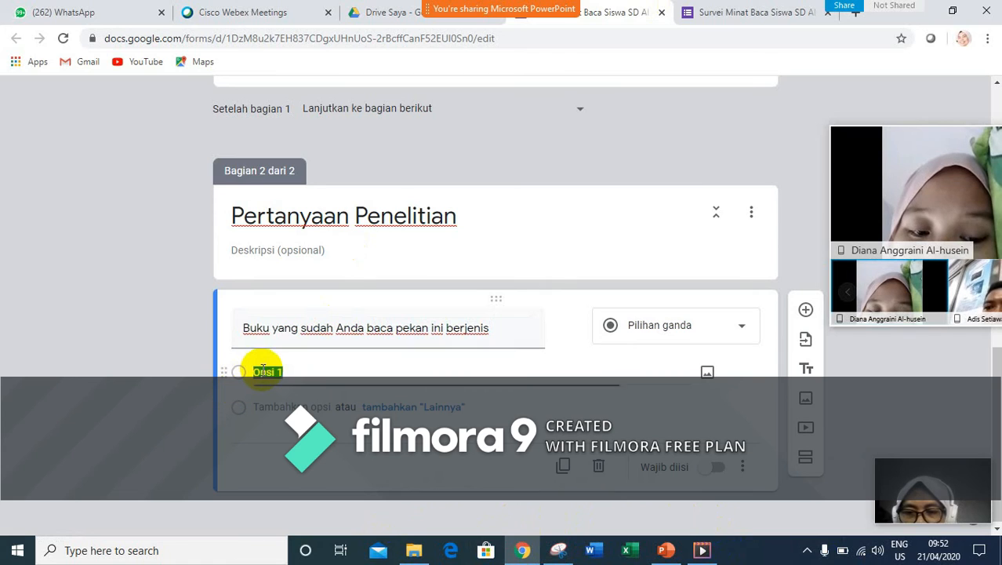
type("horor")
left_click(282, 406)
type("motivasi")
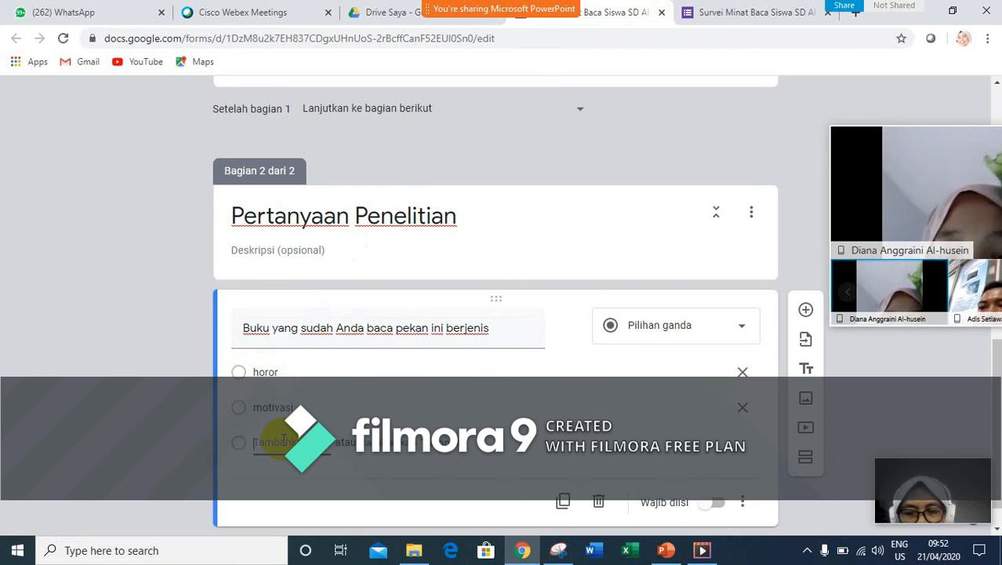
left_click(284, 441)
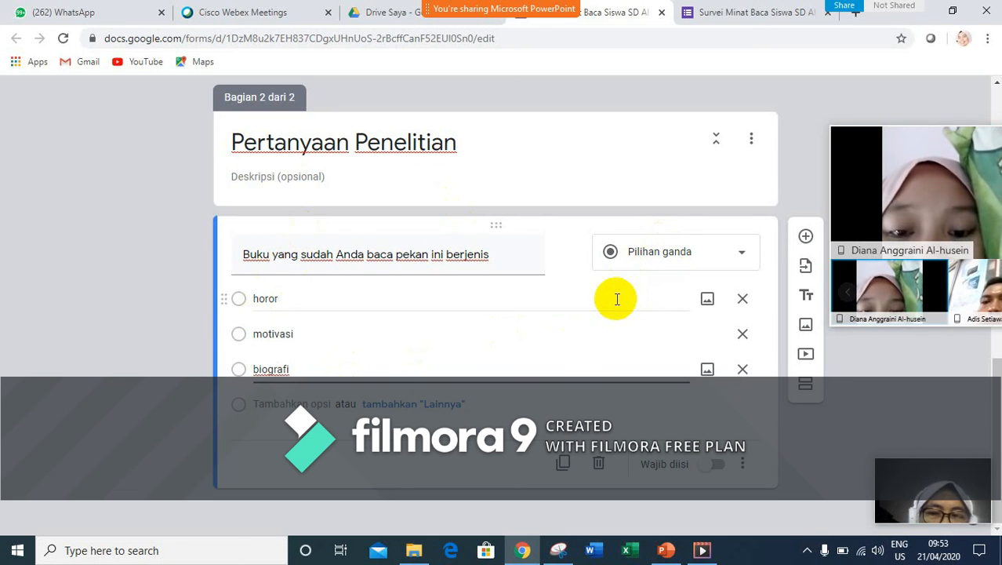
- Preview the updated form as a respondent and examine the first section's name and age questions
scroll(617, 299, "up", 5)
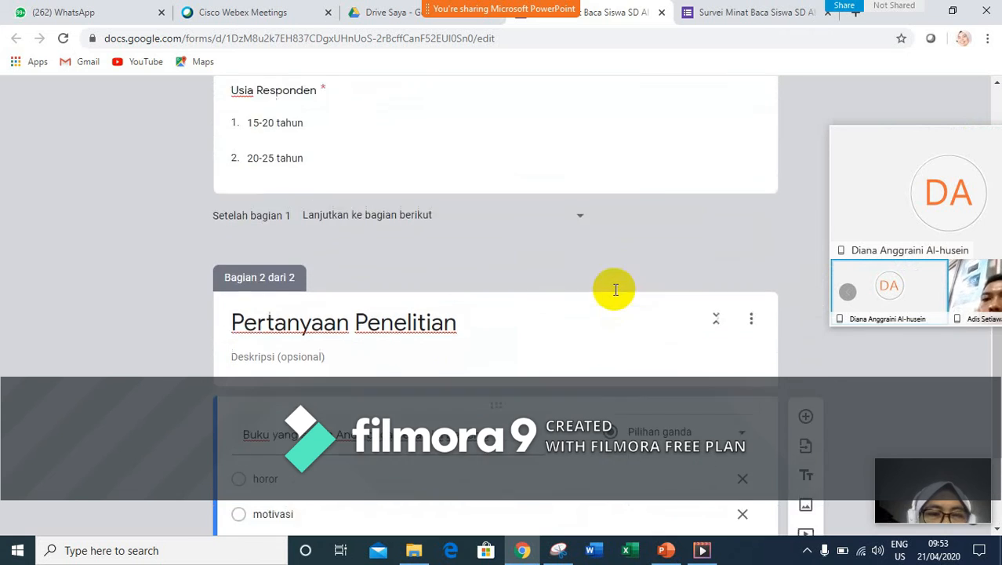
scroll(612, 288, "up", 6)
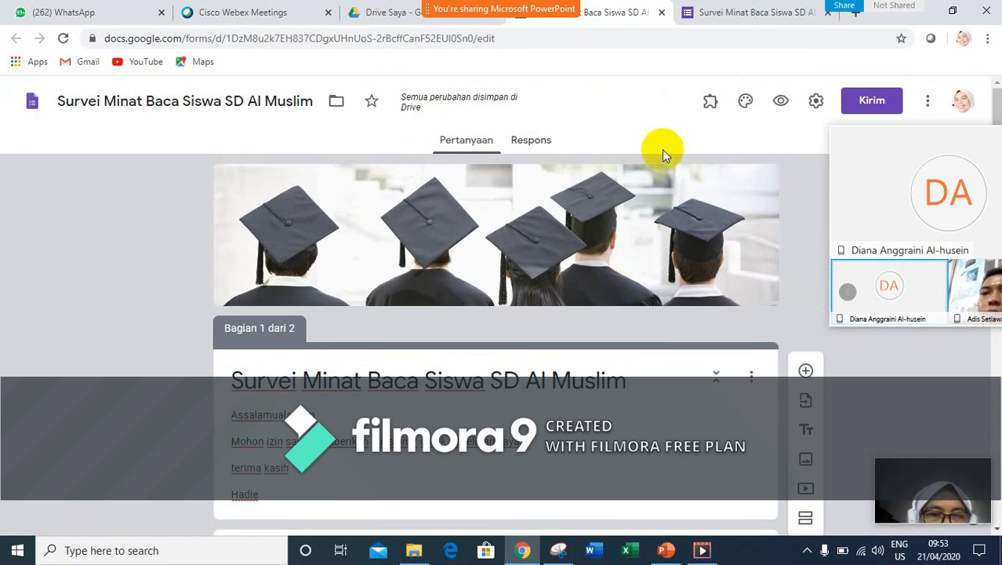
left_click(781, 105)
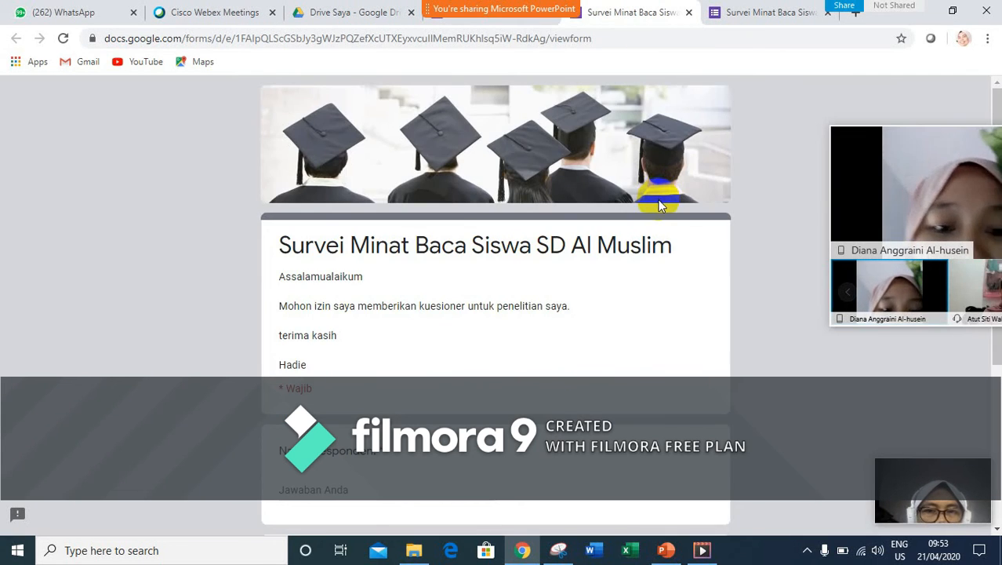
scroll(657, 205, "down", 2)
scroll(653, 208, "down", 2)
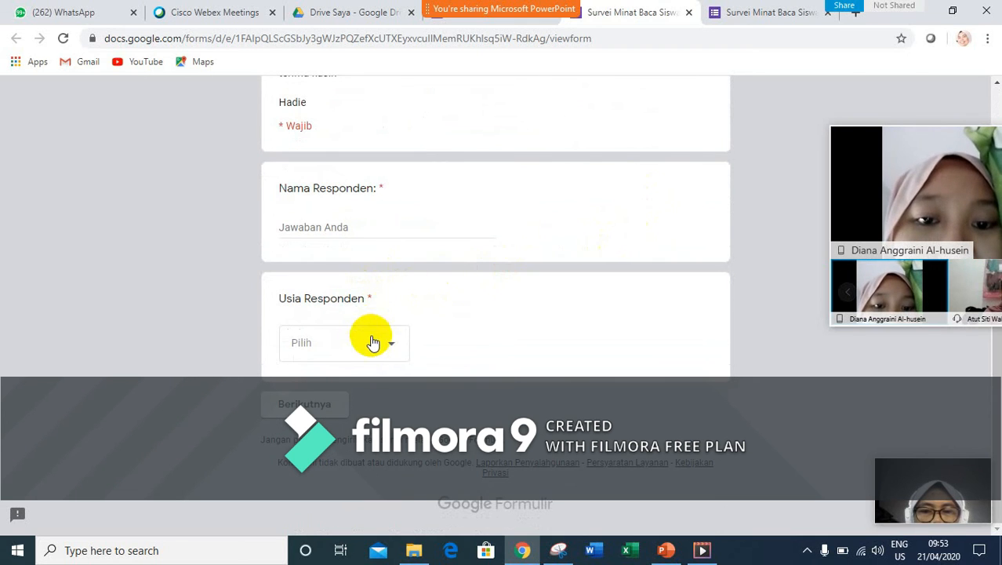
- Check the older form preview and close it, keeping only the up-to-date one
left_click(730, 16)
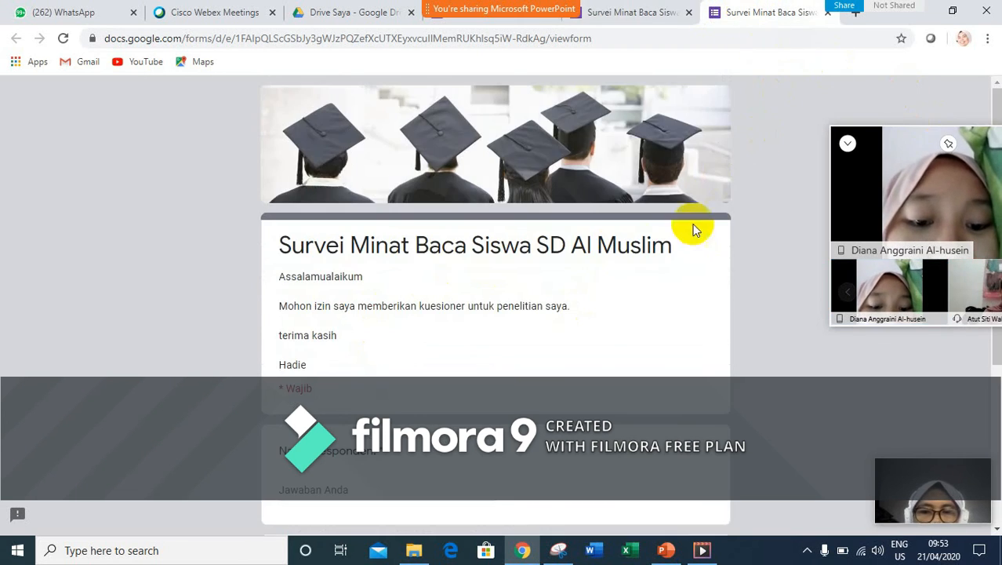
scroll(683, 232, "down", 4)
scroll(675, 236, "up", 3)
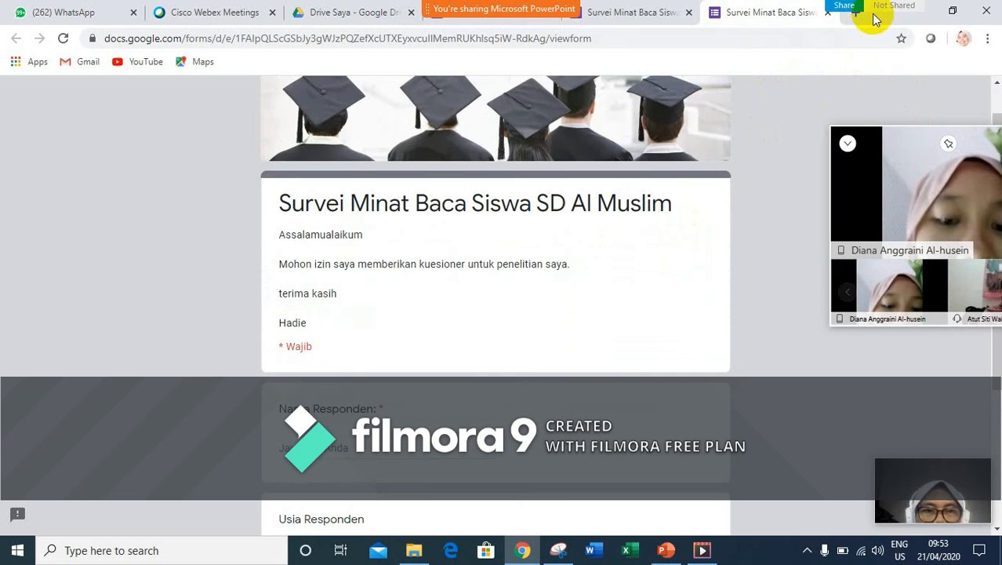
left_click(828, 12)
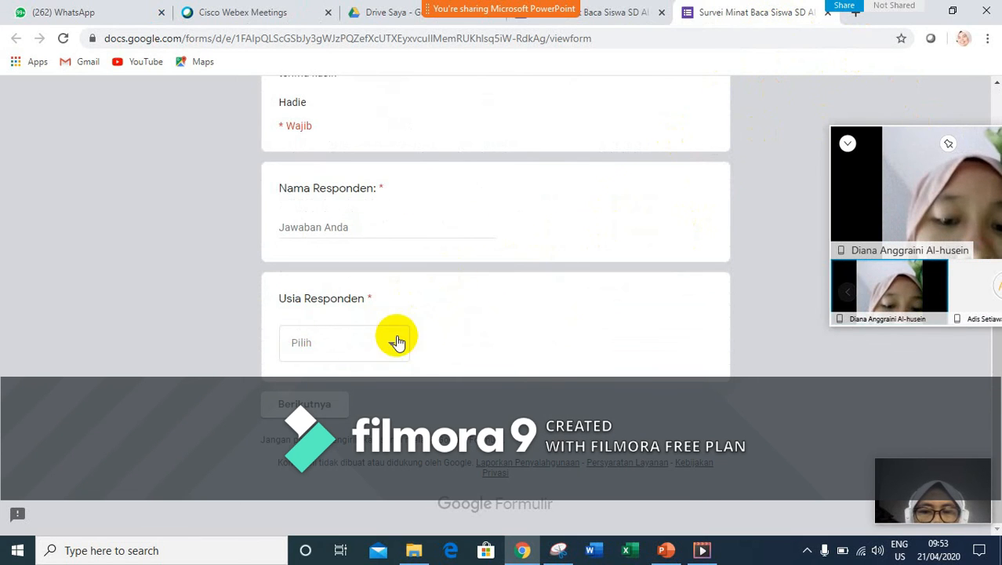
- Try to continue to the preview's next section with the required name and age questions unanswered
scroll(522, 292, "up", 2)
scroll(478, 310, "down", 2)
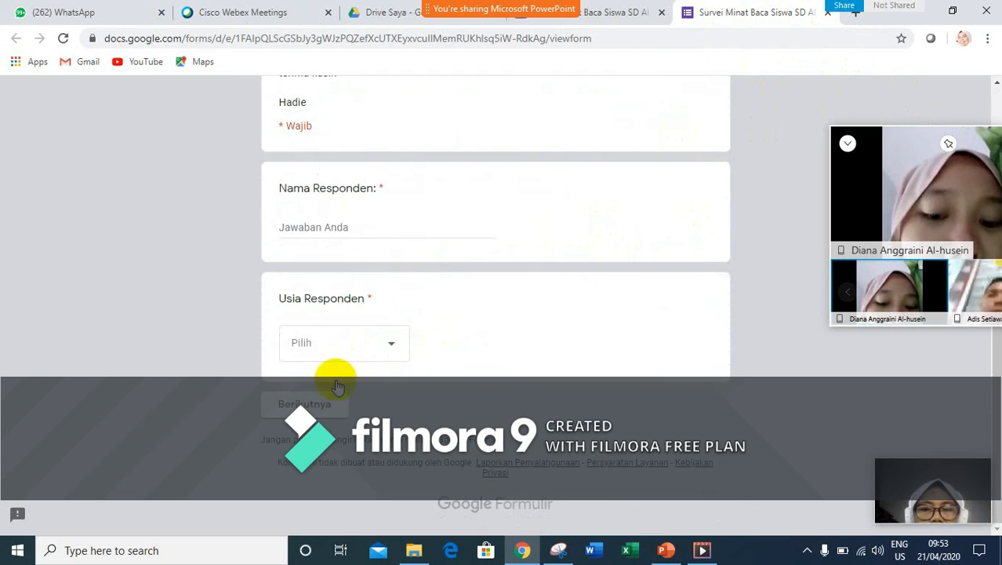
scroll(346, 369, "up", 1)
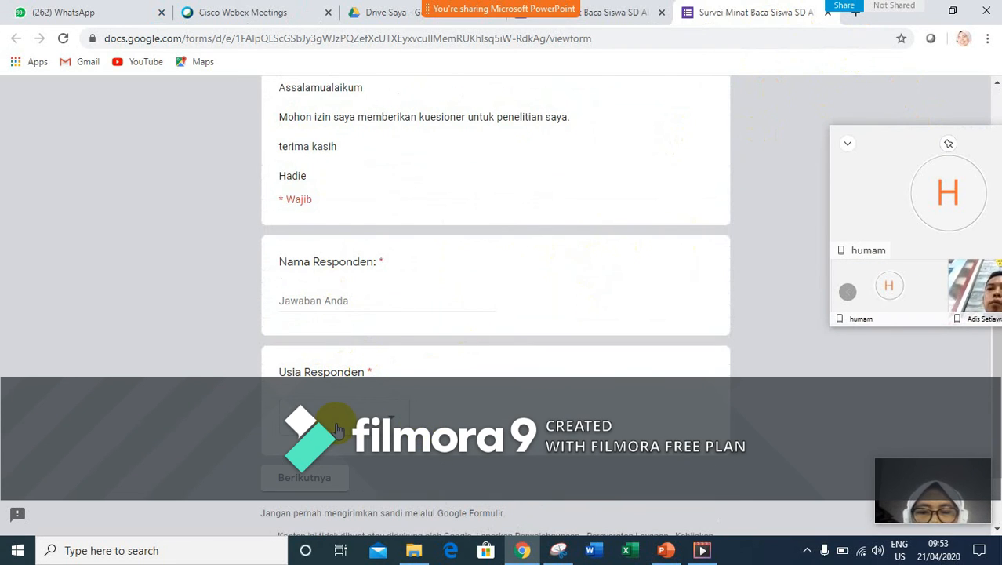
left_click(307, 480)
scroll(480, 464, "down", 2)
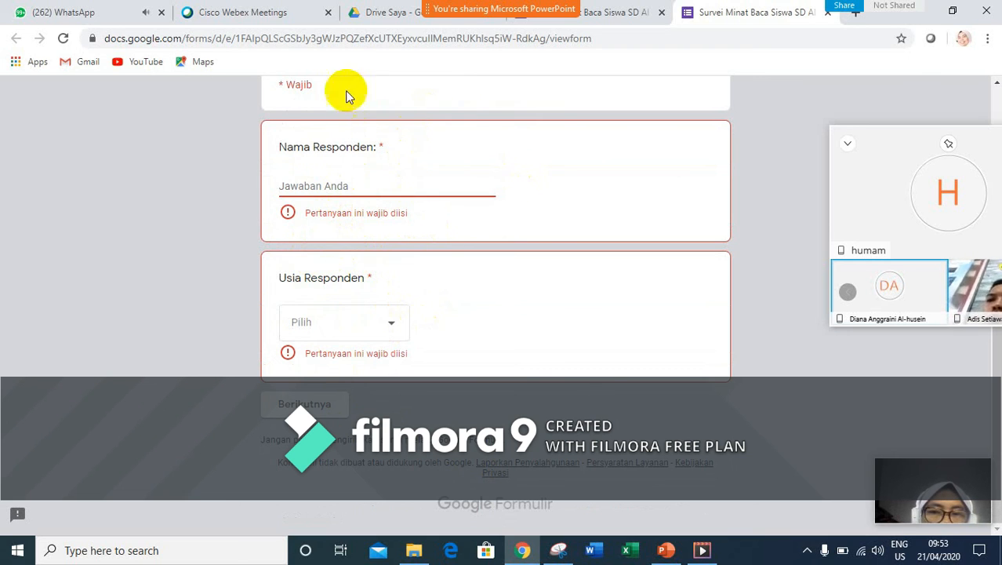
- Close the preview and review both sections of the survey in the form editor
left_click(828, 12)
scroll(671, 270, "down", 9)
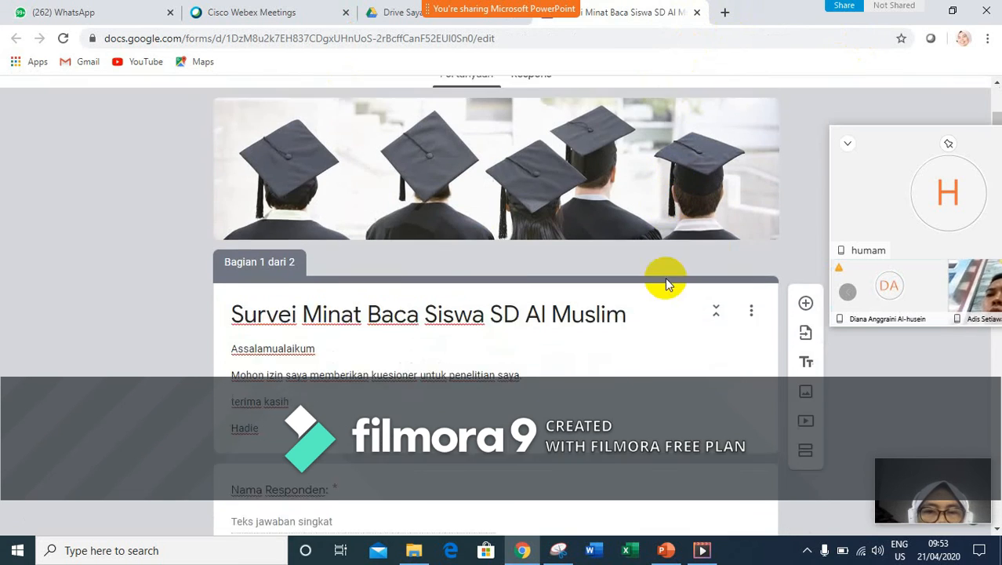
scroll(664, 287, "down", 2)
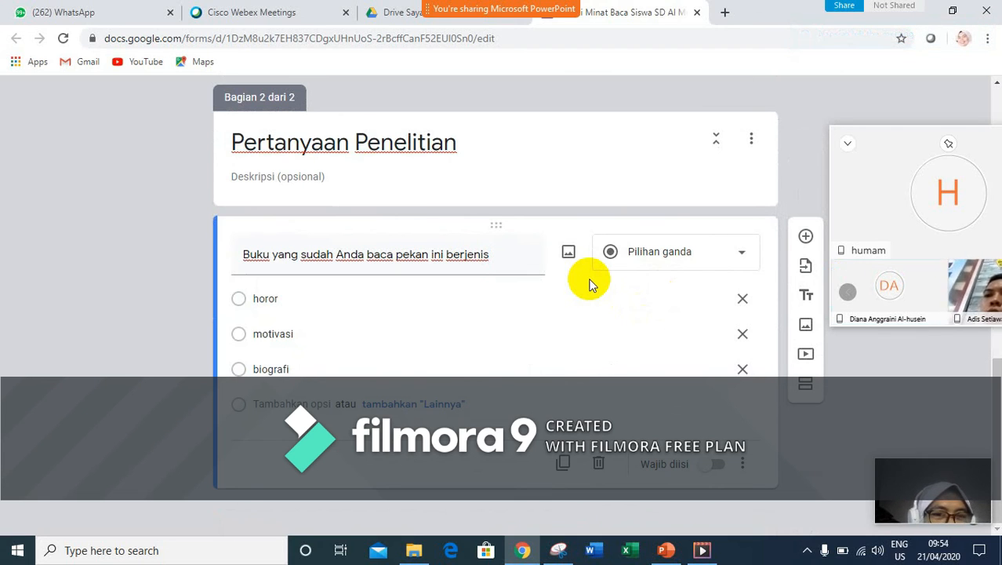
scroll(590, 284, "up", 10)
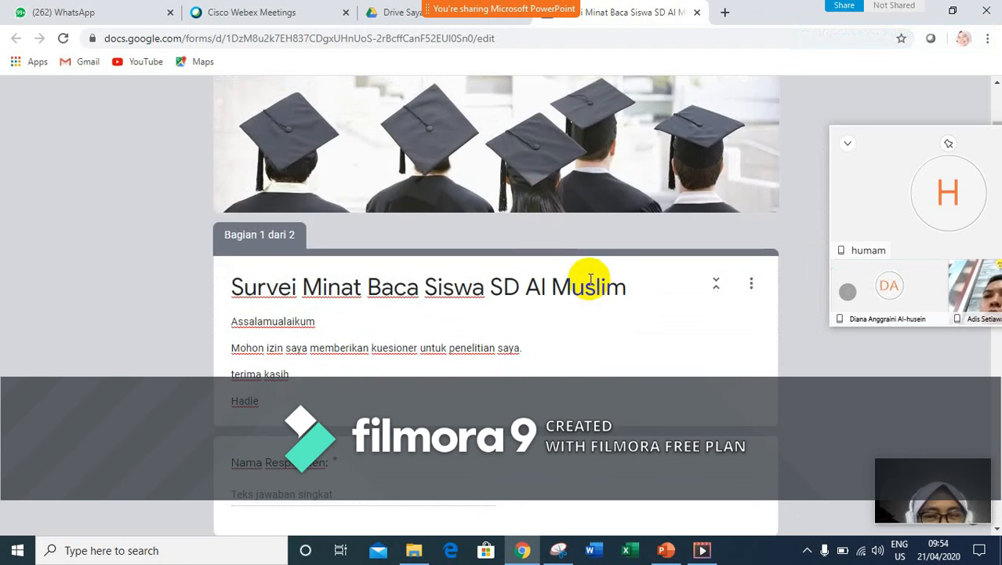
scroll(589, 279, "up", 2)
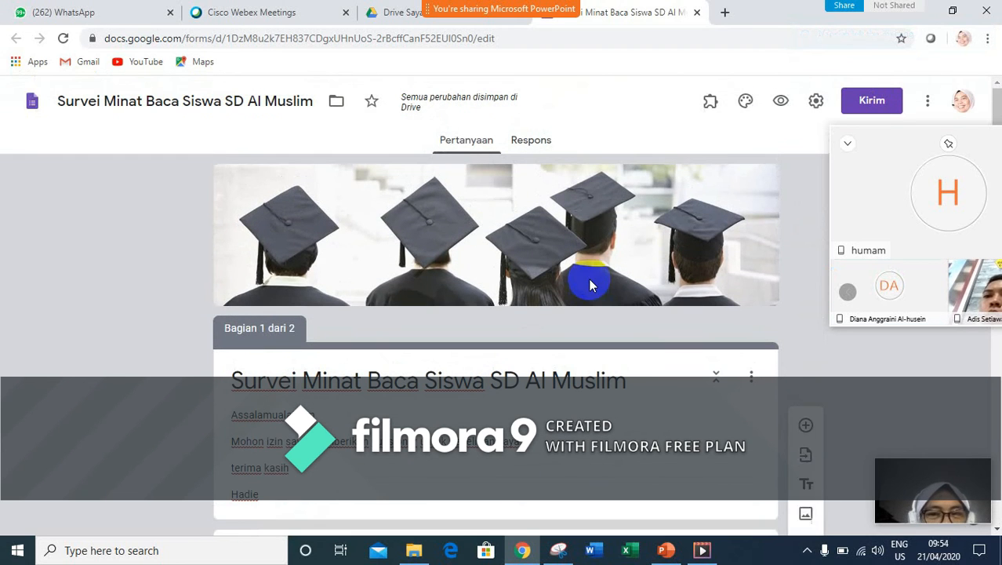
- View the survey's responses, return briefly to its questions, and view the responses again
left_click(541, 143)
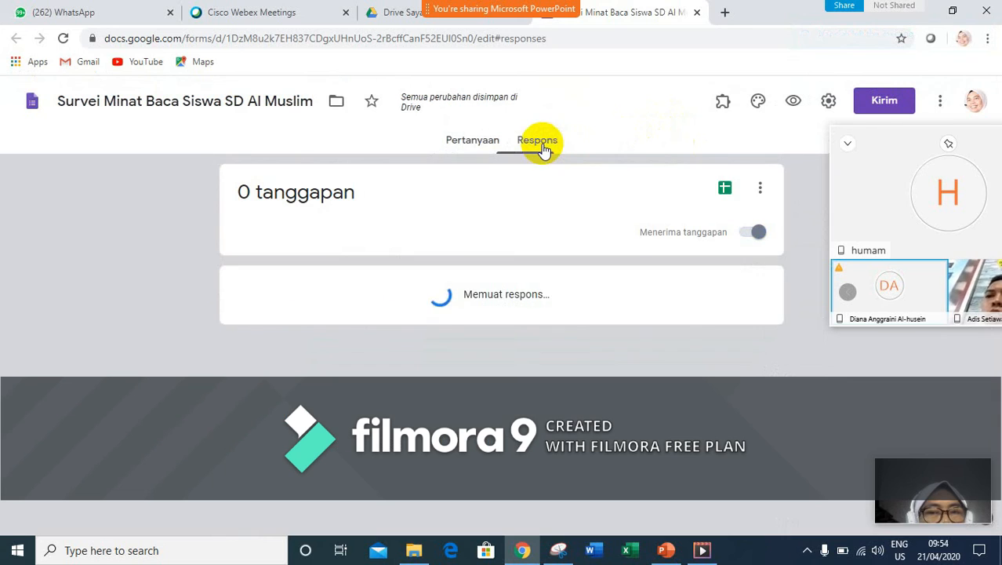
left_click(480, 146)
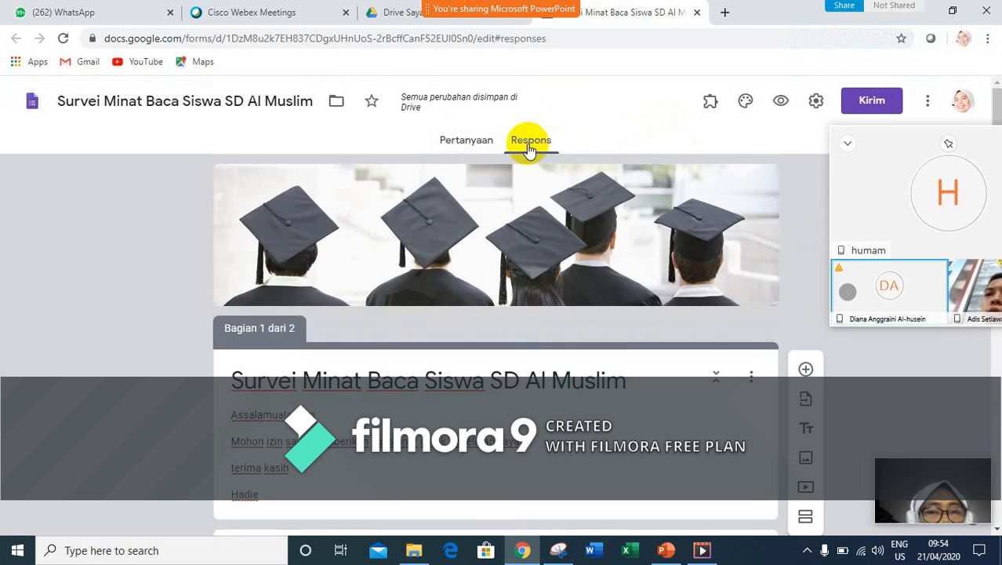
left_click(530, 149)
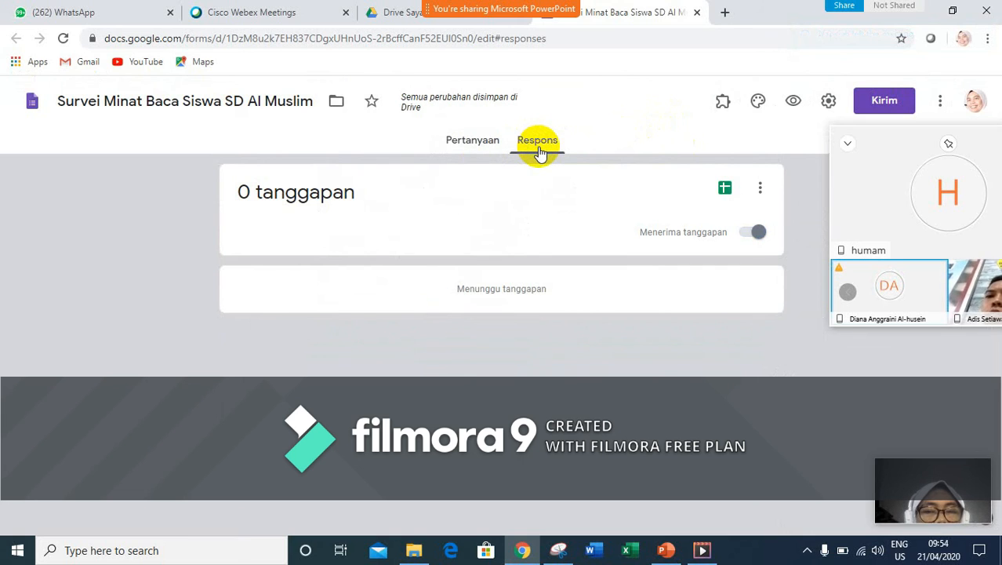
- Stop accepting responses to the survey, turn response collection back on, and return to the form's questions
left_click(475, 146)
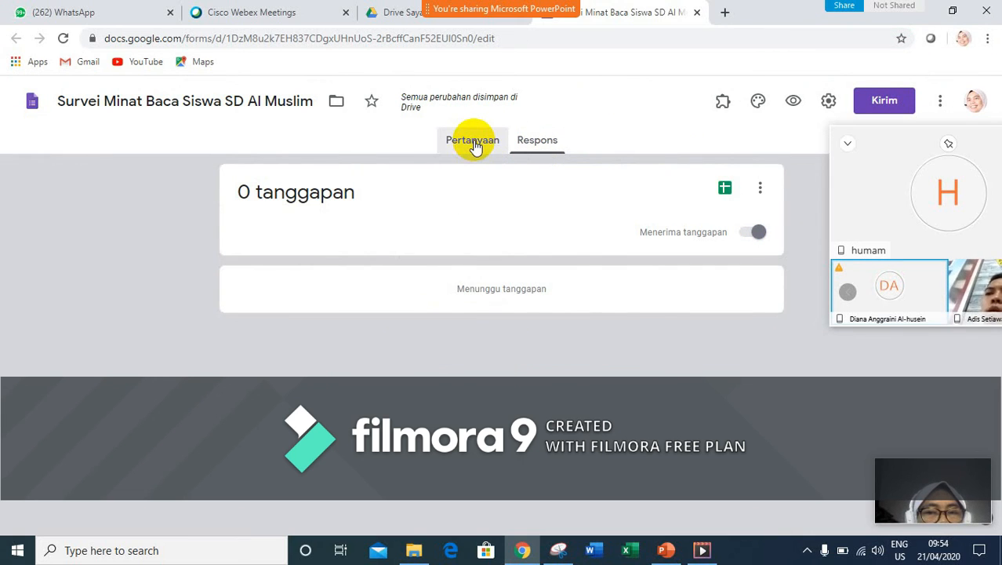
left_click(524, 145)
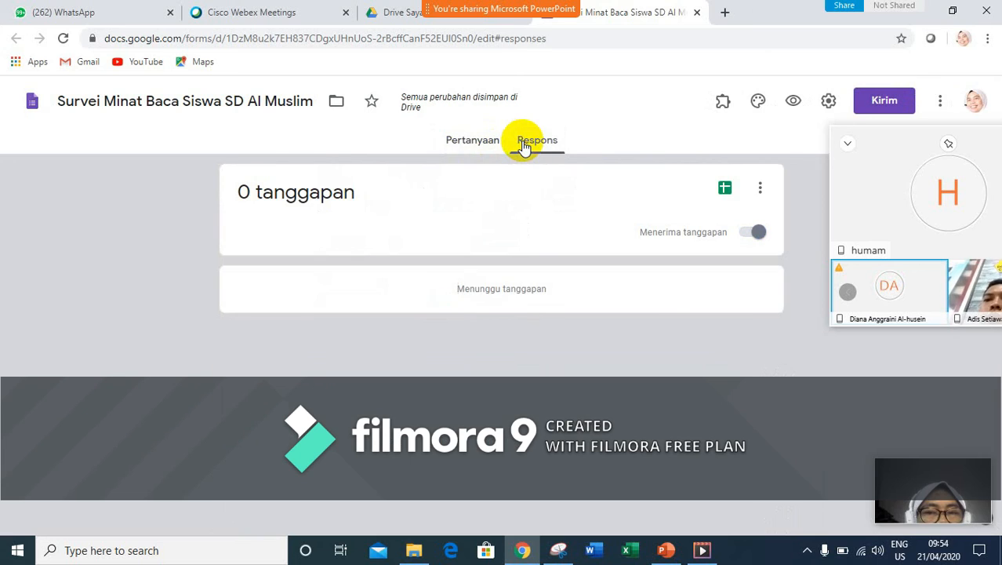
left_click(757, 232)
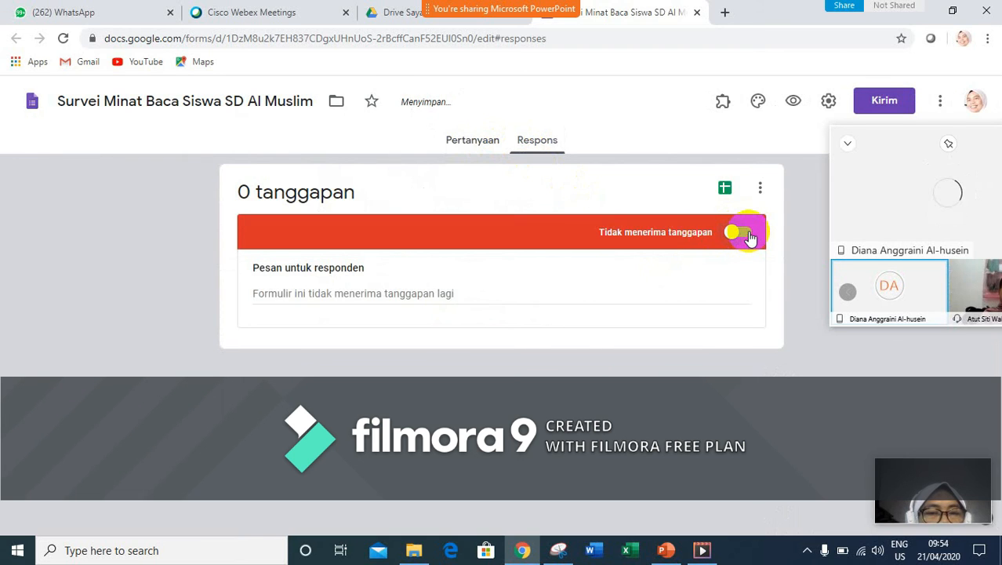
left_click(740, 232)
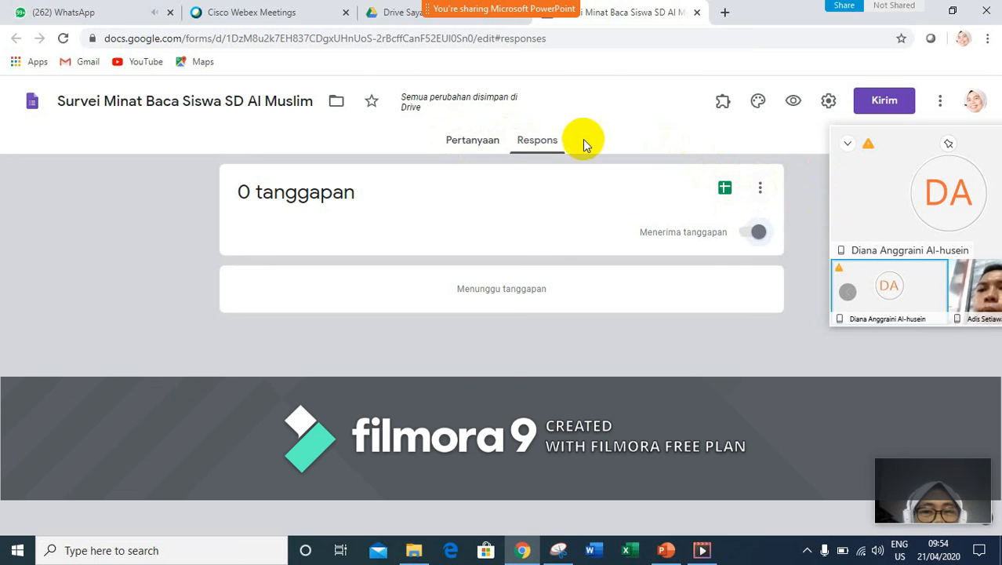
left_click(488, 146)
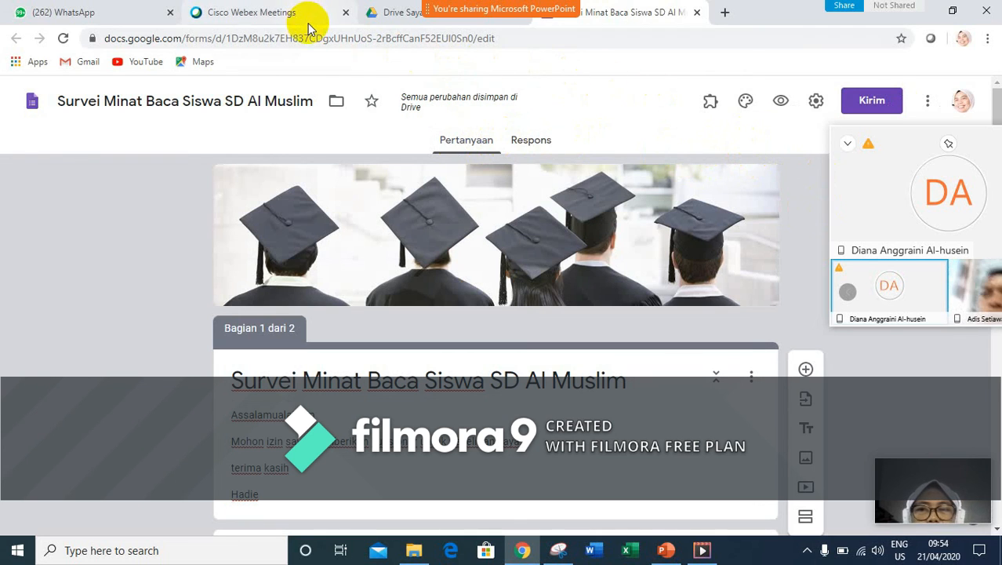
- Stop sharing the screen in the Webex meeting and check the latest chat messages
mouse_move(452, 7)
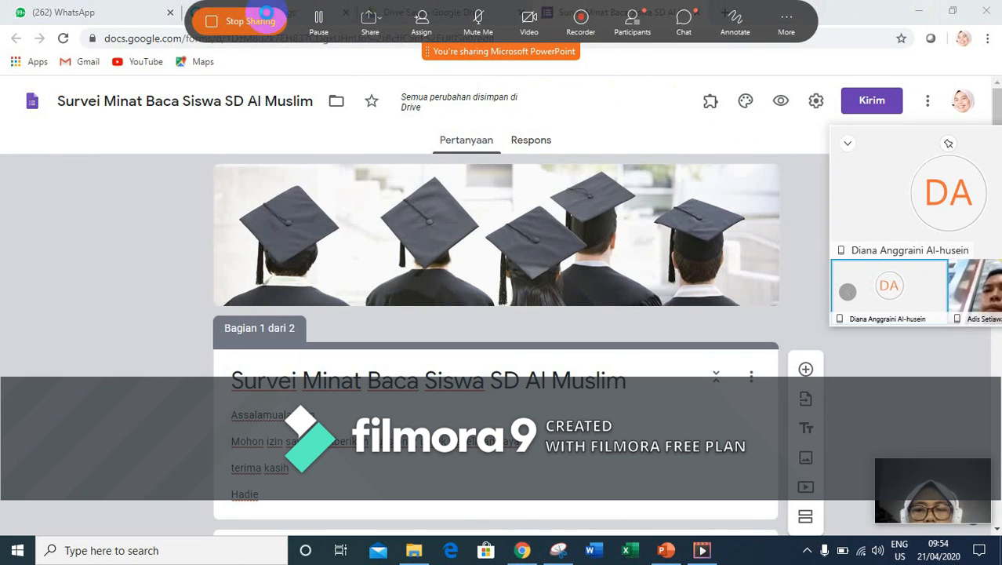
left_click(265, 16)
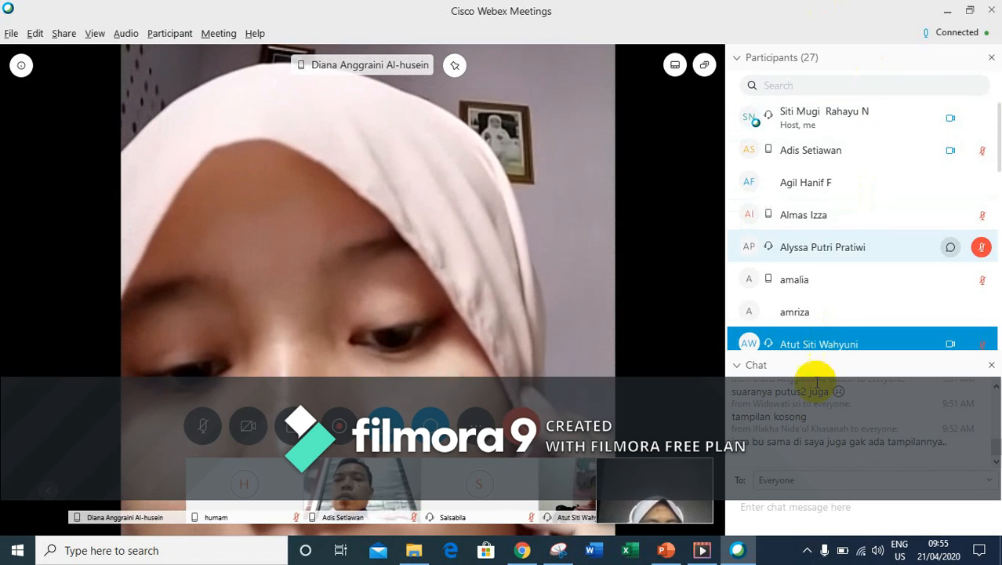
scroll(839, 441, "up", 1)
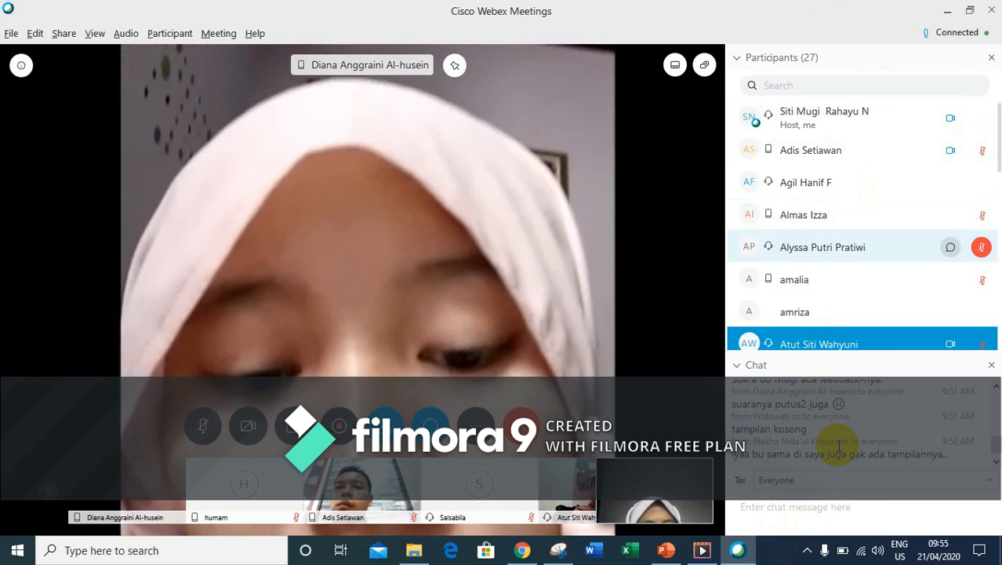
scroll(839, 444, "down", 1)
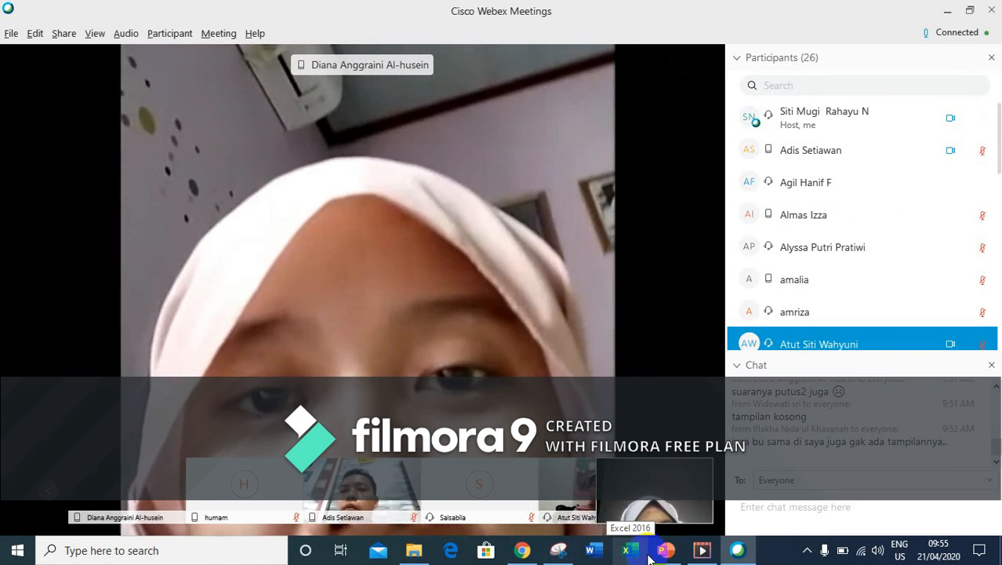
- Switch to Snipping Tool and capture a new snip of the whole Webex meeting window
mouse_move(564, 551)
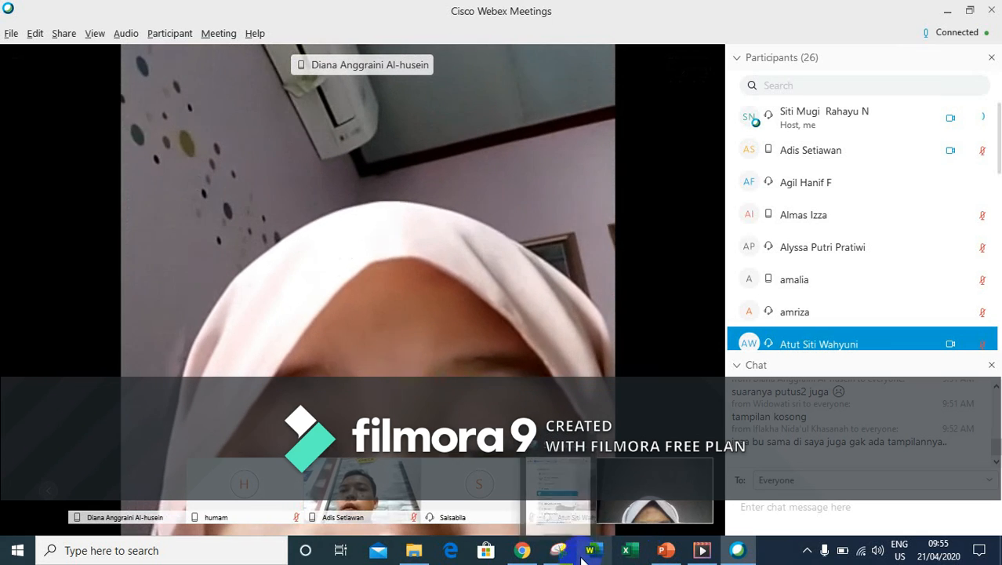
left_click(566, 551)
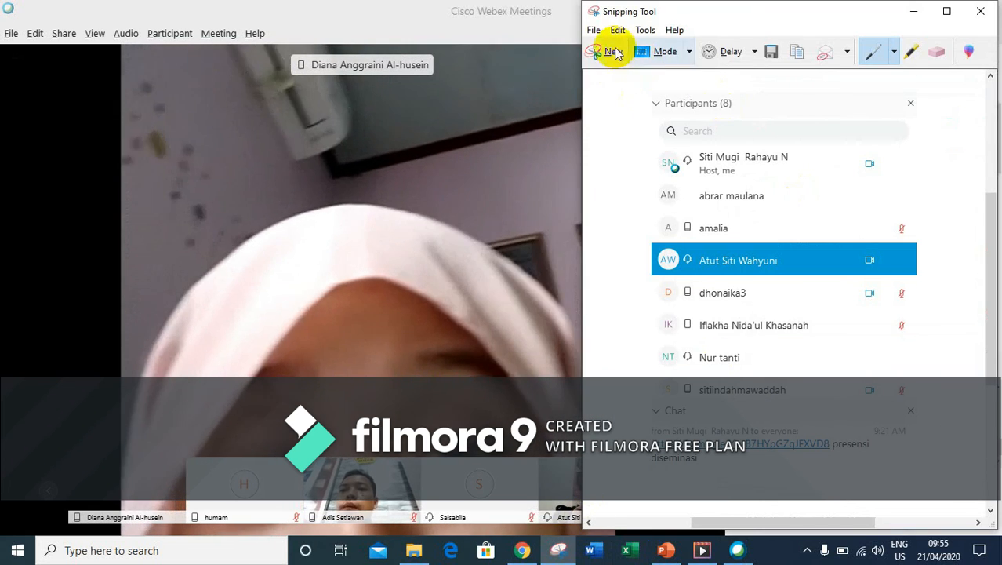
left_click(606, 49)
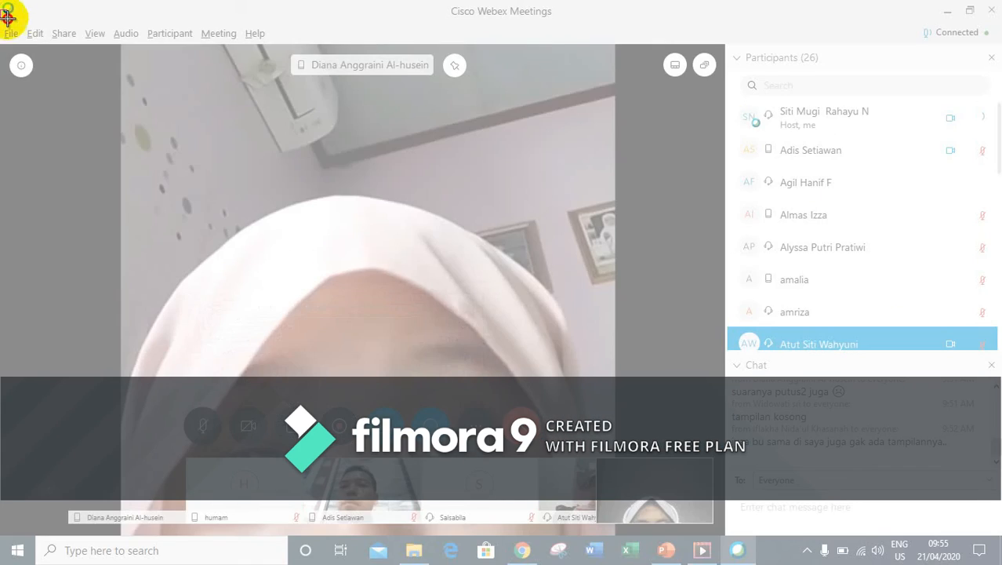
left_click_drag(2, 9, 984, 519)
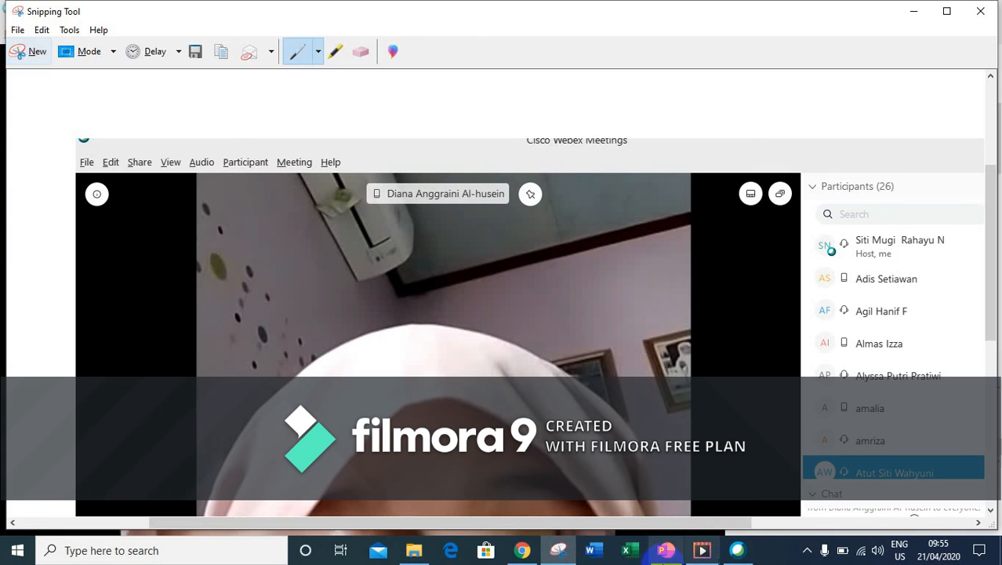
- Switch to WhatsApp Web in Chrome and send the pasted meeting screenshot in the open chat
left_click(523, 551)
left_click(124, 21)
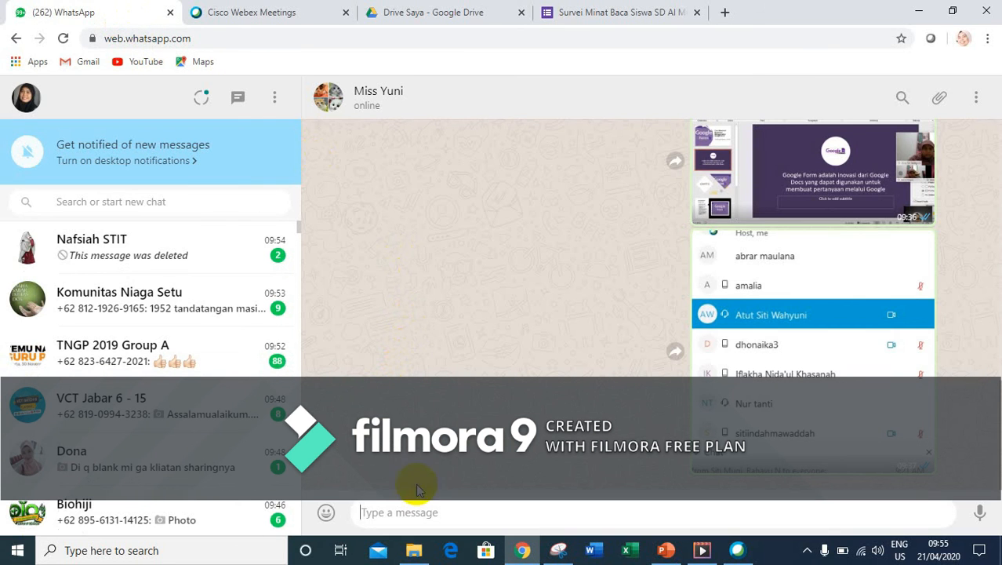
right_click(431, 511)
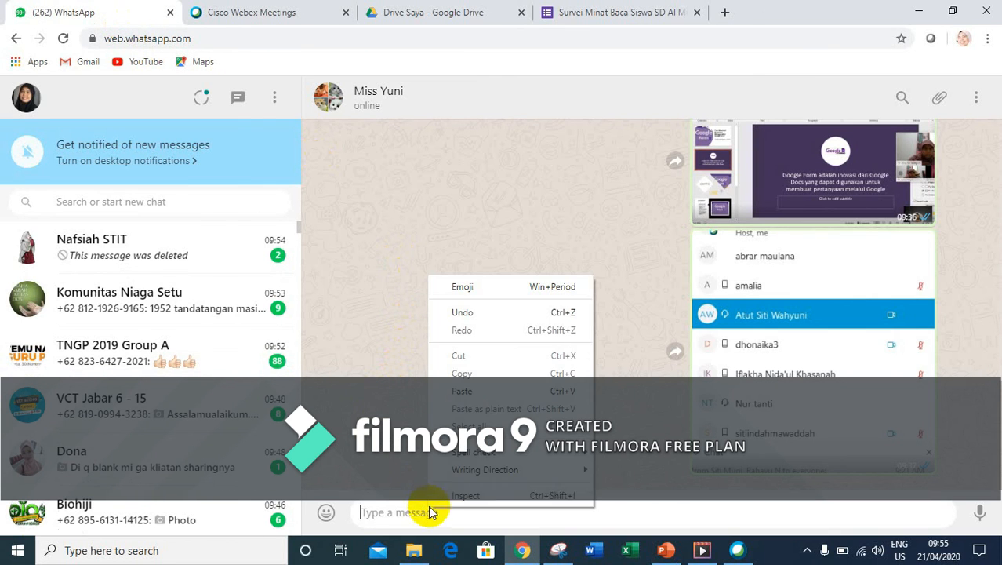
left_click(490, 387)
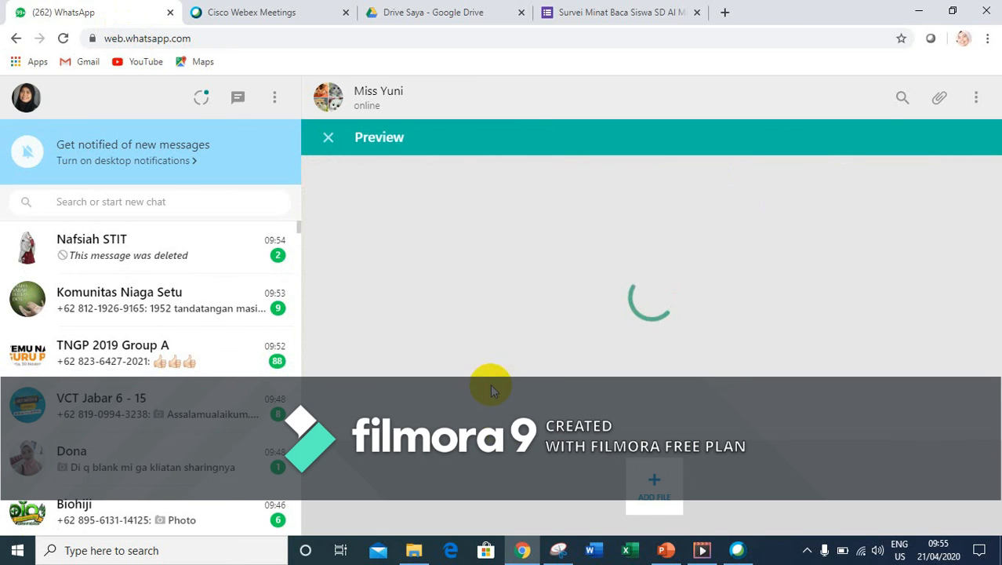
left_click(952, 441)
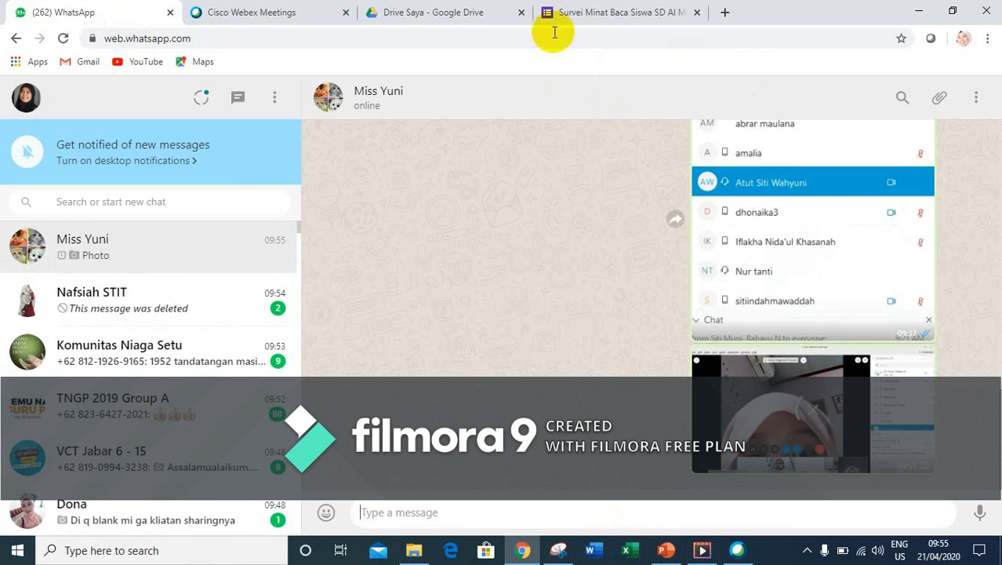
- Switch to the Webex meeting and copy the earlier chat message containing the form link and "presensi diseminasi"
left_click(737, 549)
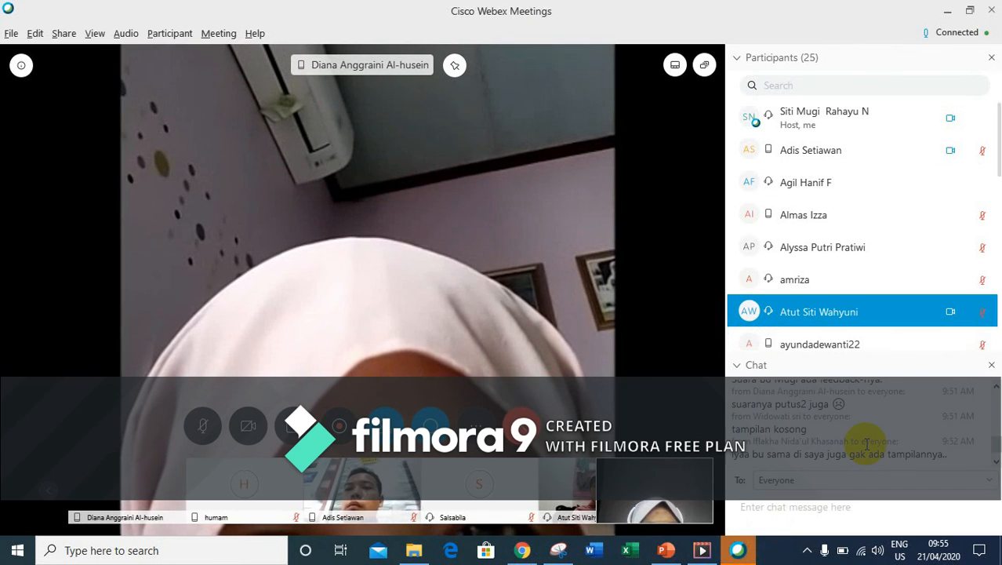
scroll(867, 441, "up", 1)
scroll(867, 443, "up", 1)
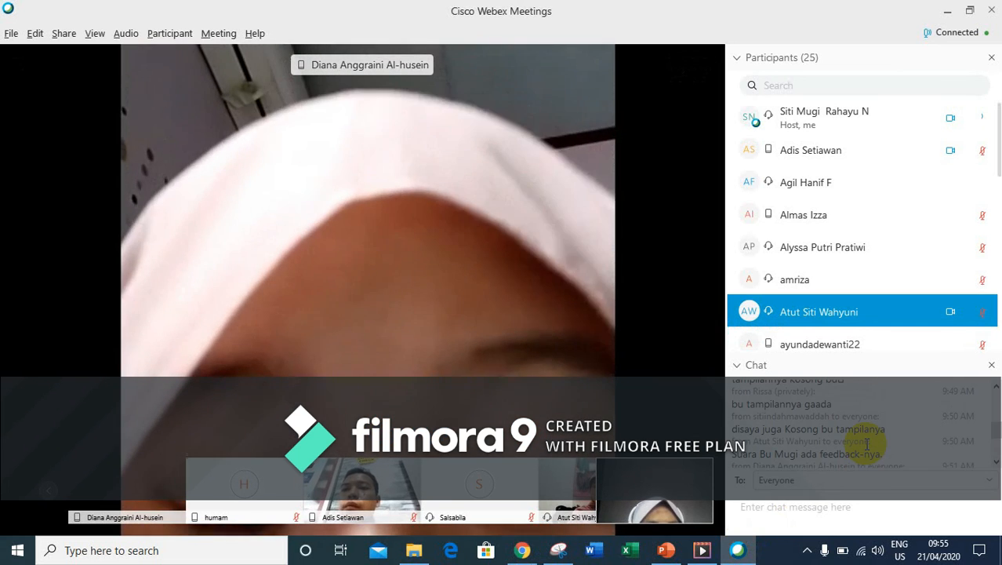
scroll(868, 443, "up", 1)
scroll(831, 442, "up", 1)
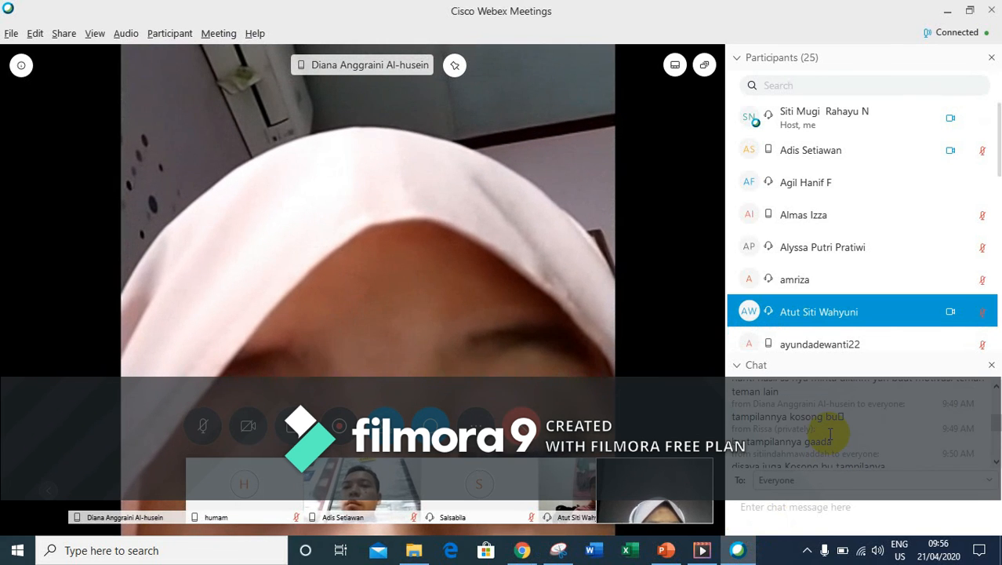
scroll(830, 435, "up", 1)
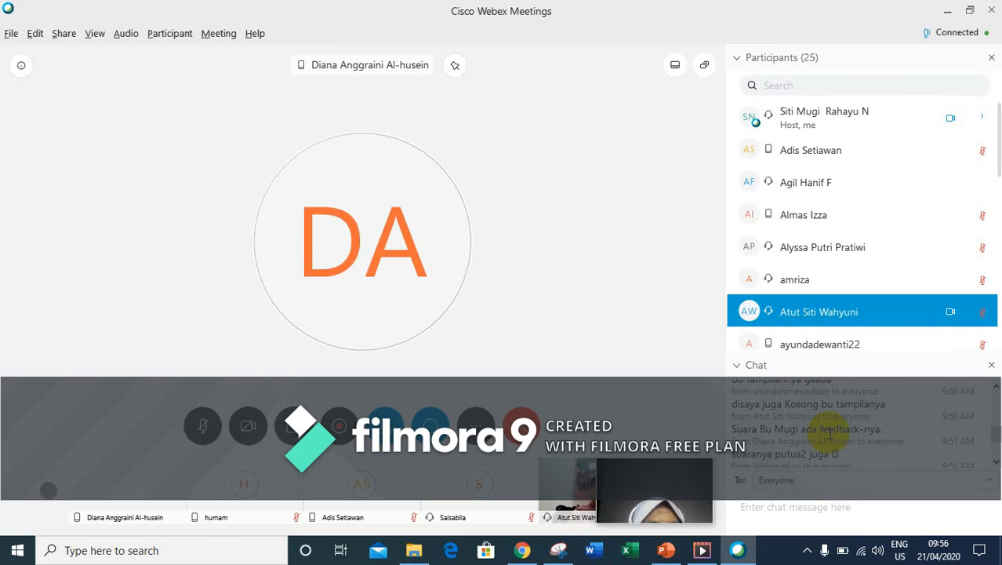
scroll(812, 396, "up", 3)
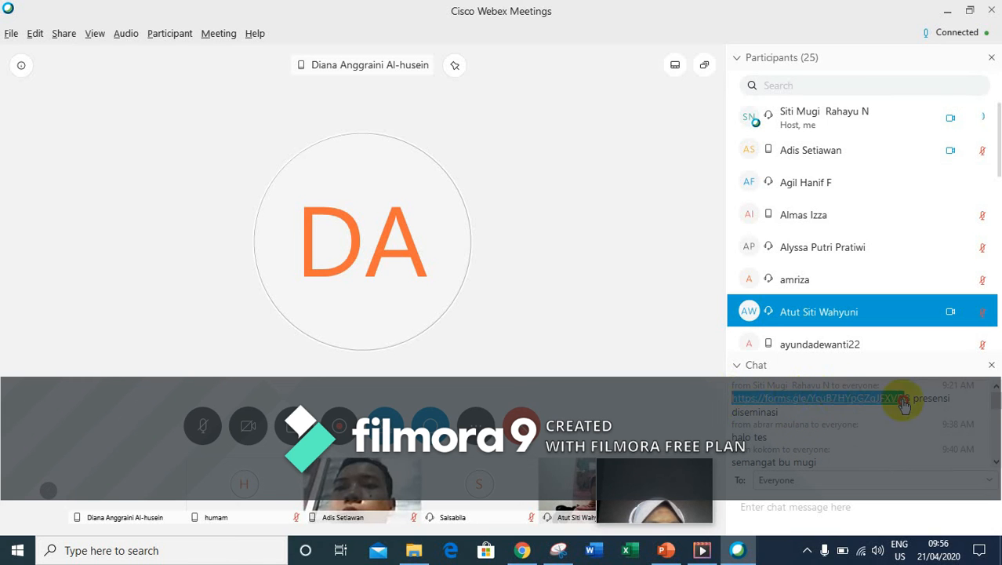
left_click_drag(952, 397, 946, 413)
key("ctrl+c")
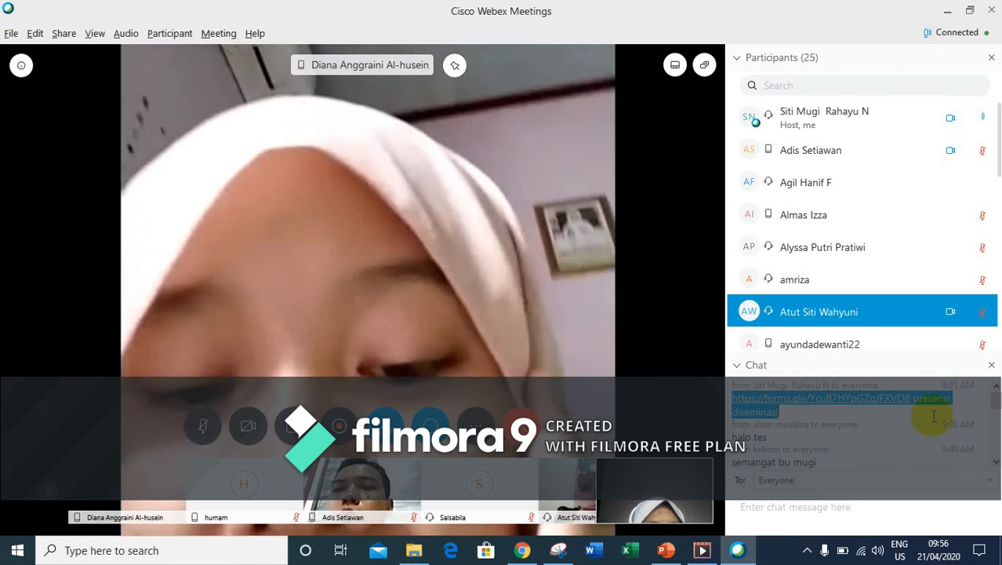
right_click(924, 399)
left_click(948, 409)
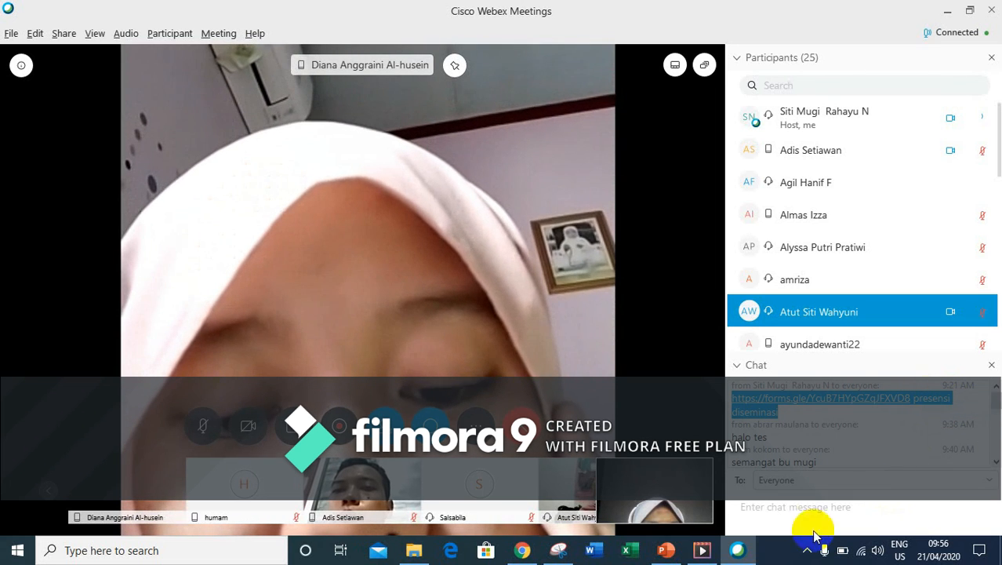
- Paste the copied attendance link message into a new chat message addressed to Everyone
left_click(798, 509)
right_click(798, 509)
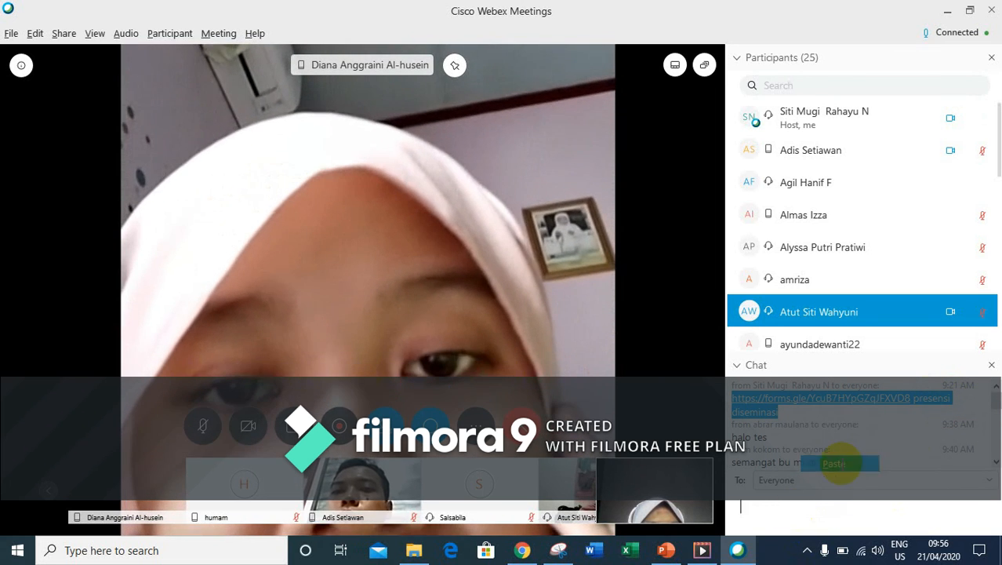
left_click(832, 459)
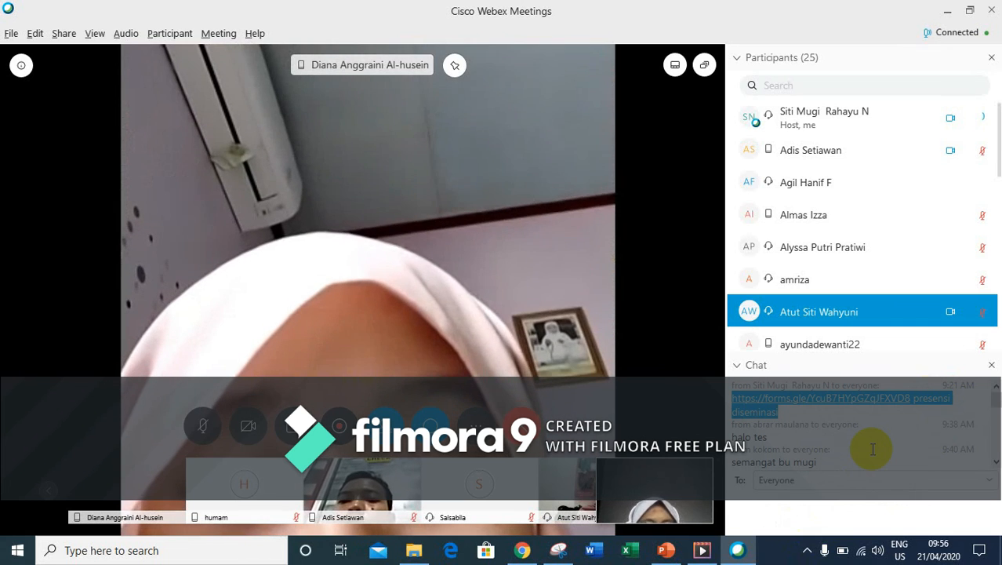